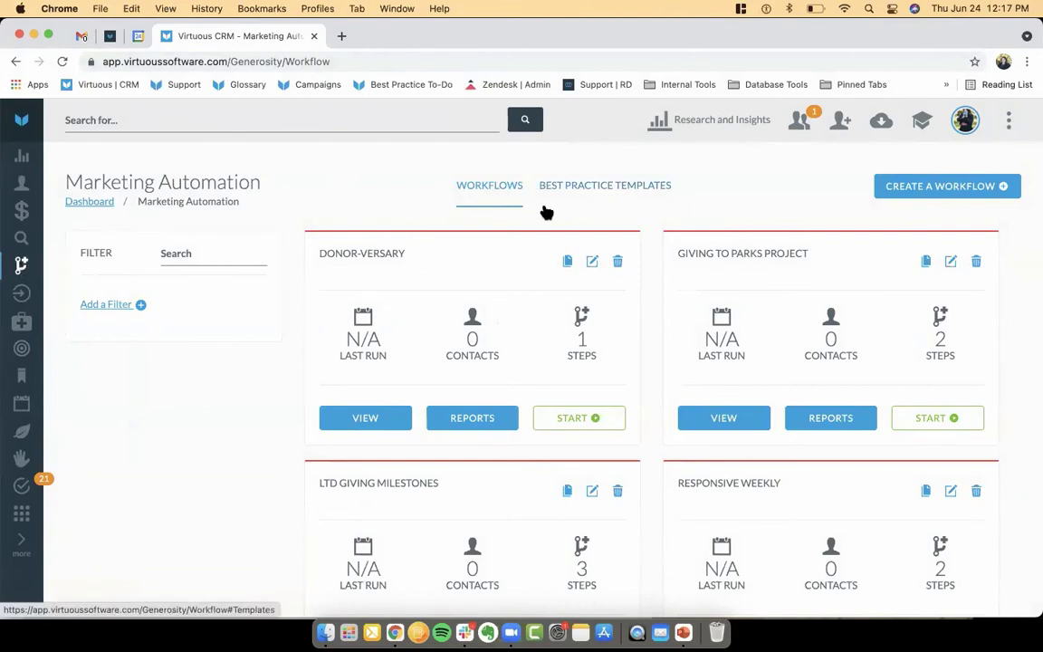
# Browse the best practice workflow templates and read their descriptions.
pyautogui.click(581, 201)
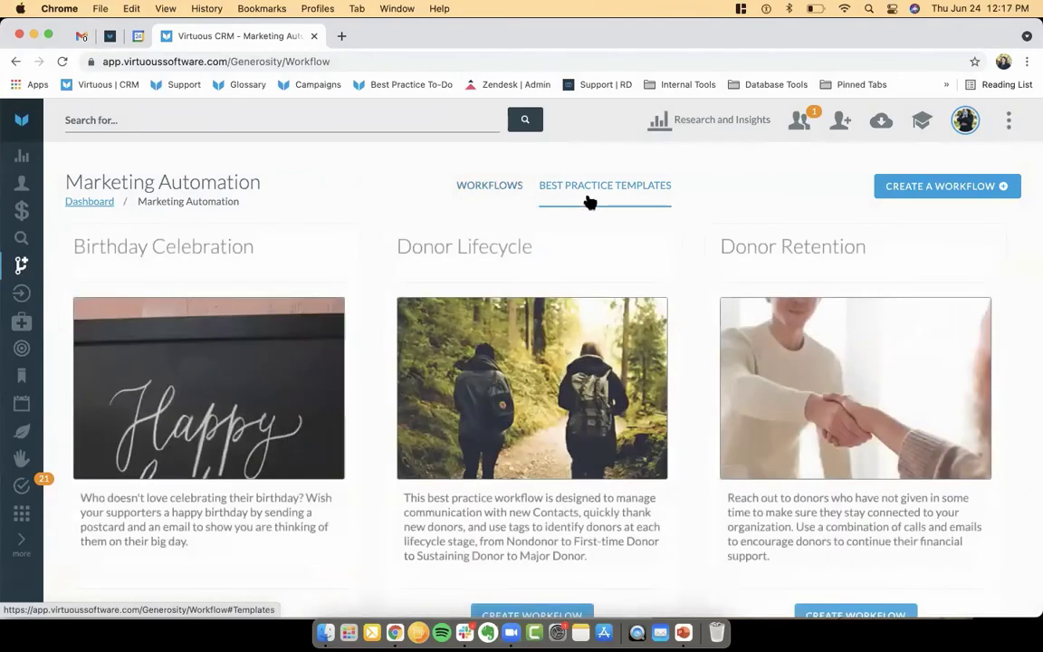
pyautogui.scroll(-2, 584, 276)
pyautogui.scroll(-5, 586, 277)
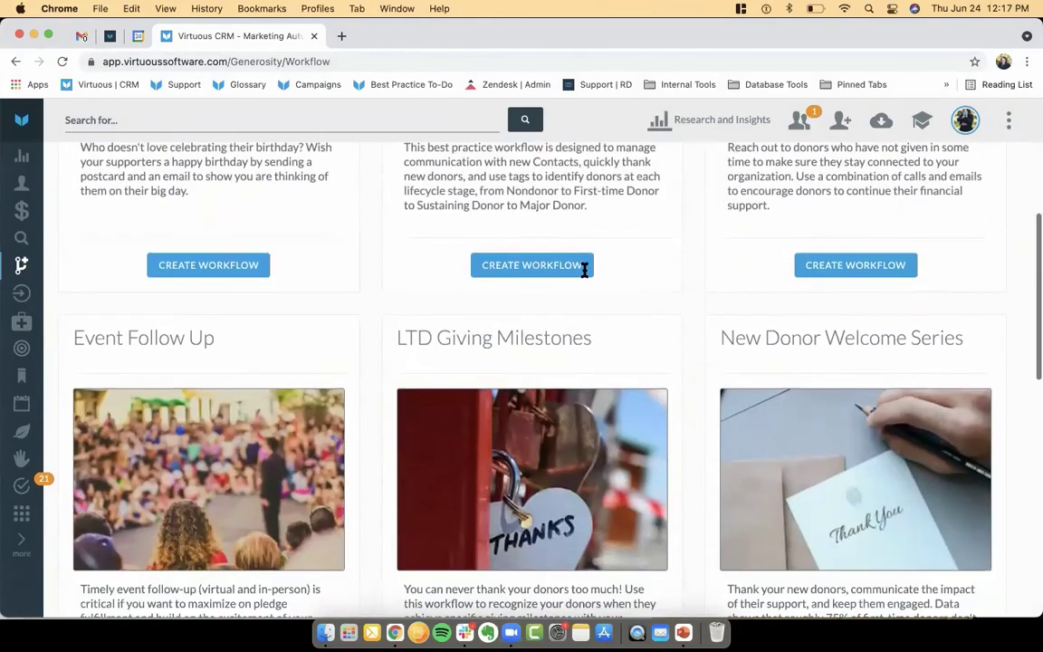
pyautogui.scroll(1, 587, 278)
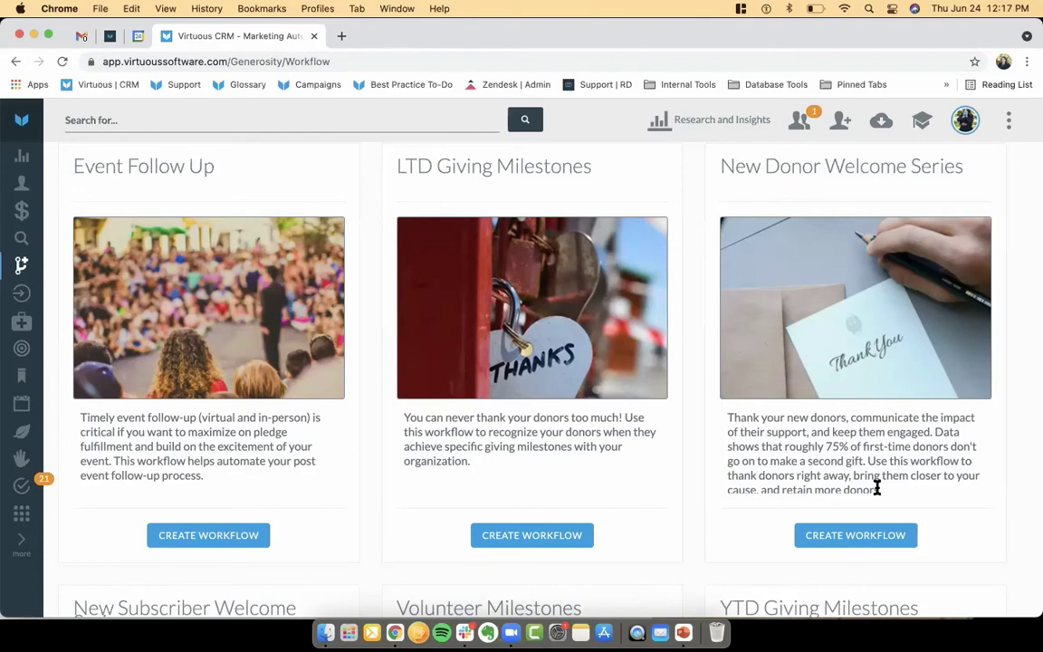
pyautogui.scroll(5, 876, 489)
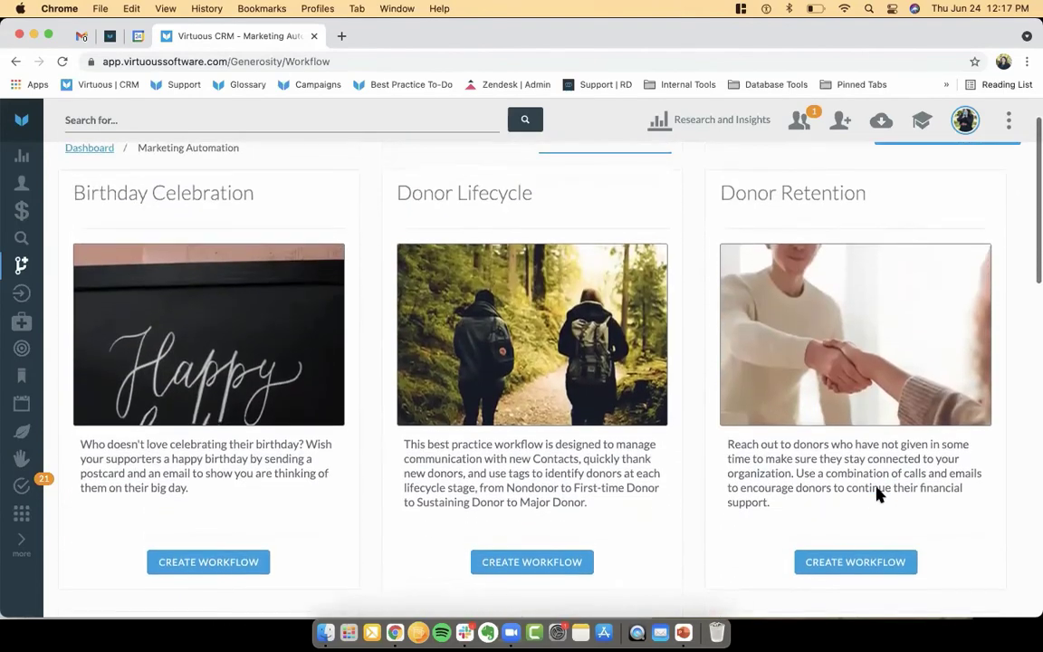
pyautogui.scroll(2, 876, 493)
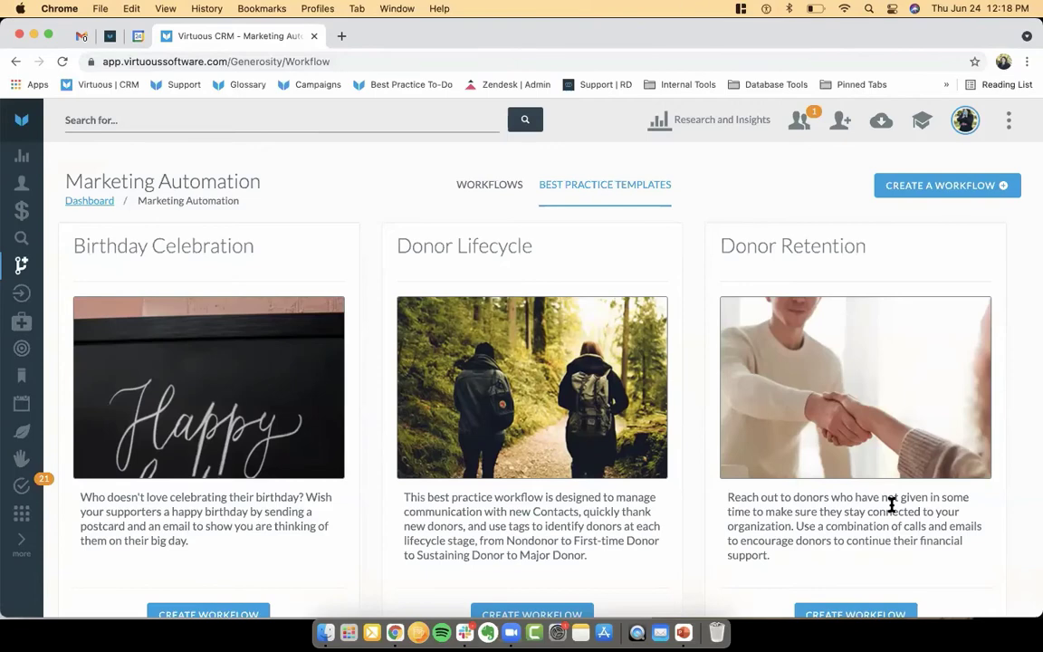
# Open the Virtuous Insider Donor Retention Workflow from the second page of existing workflows.
pyautogui.click(486, 186)
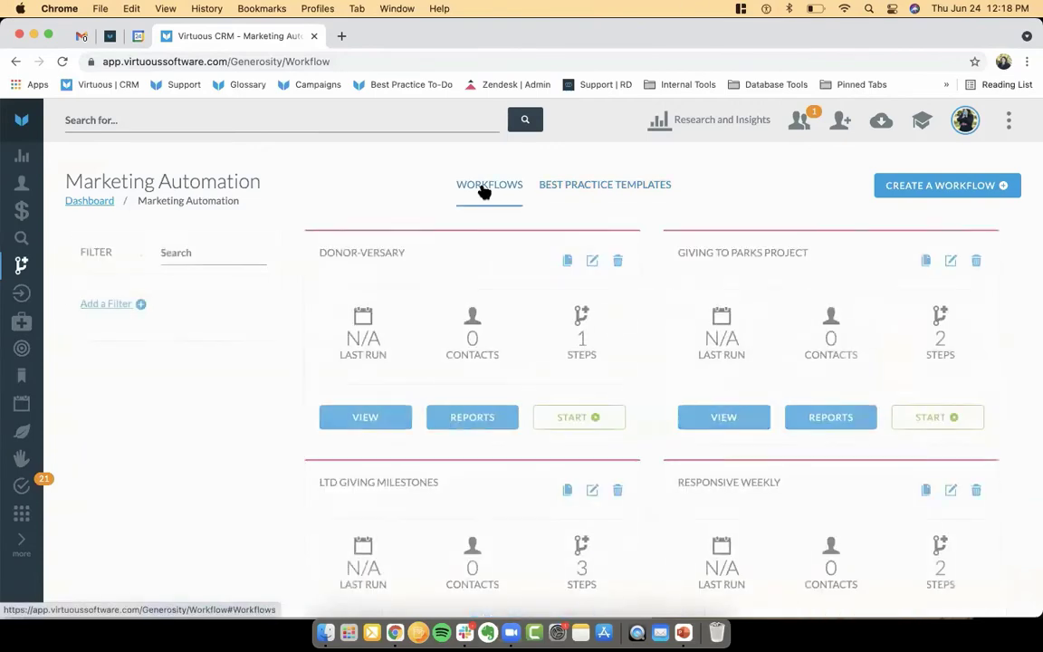
pyautogui.scroll(-10, 633, 421)
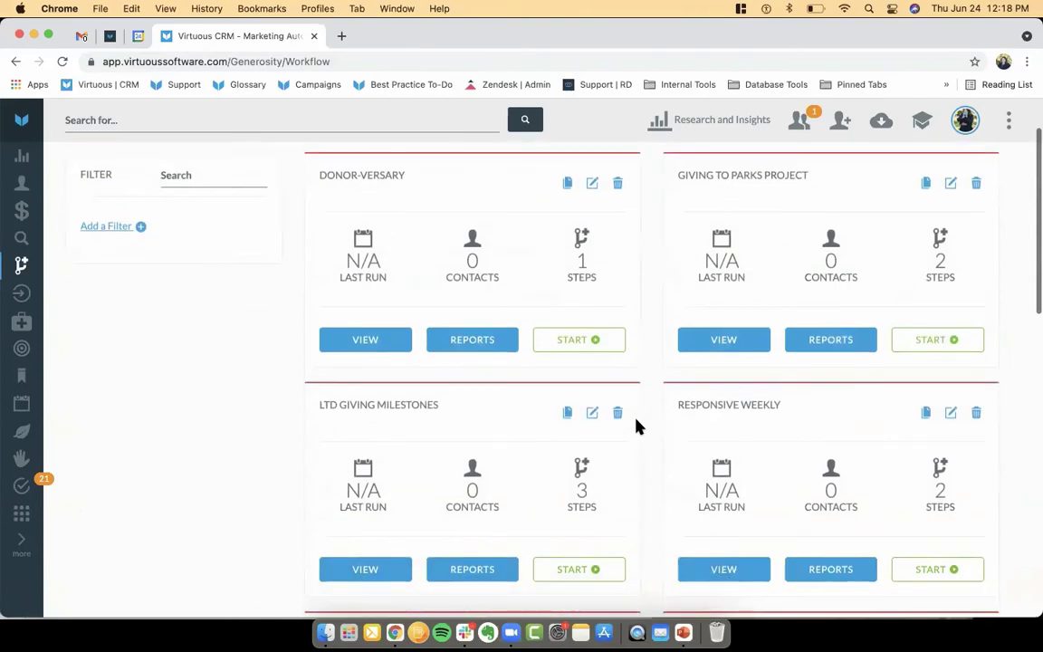
pyautogui.scroll(-5, 636, 426)
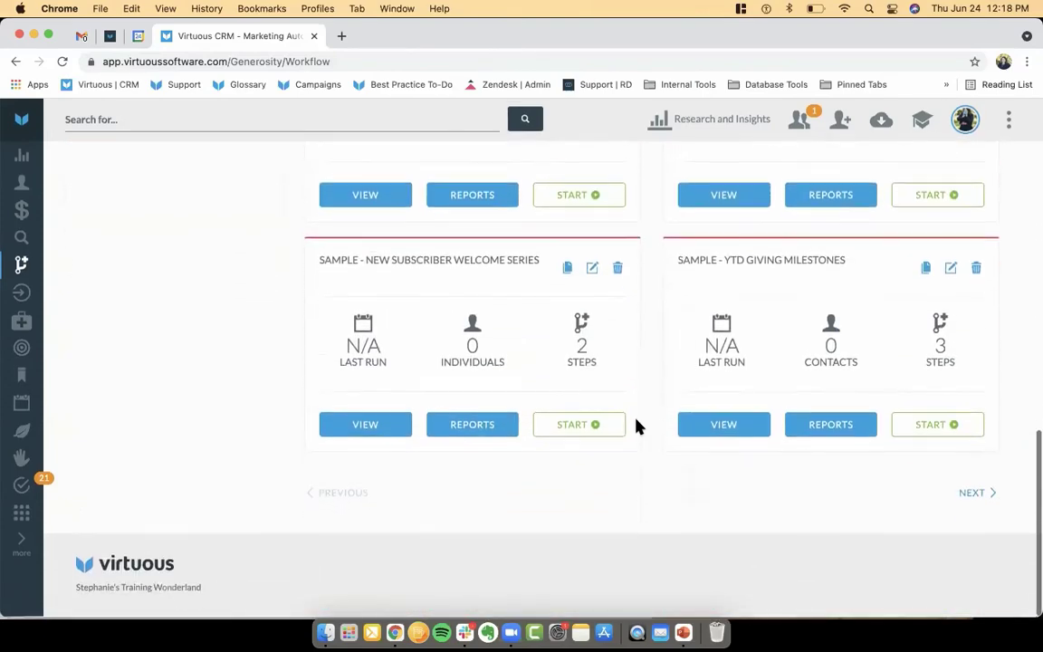
pyautogui.click(968, 494)
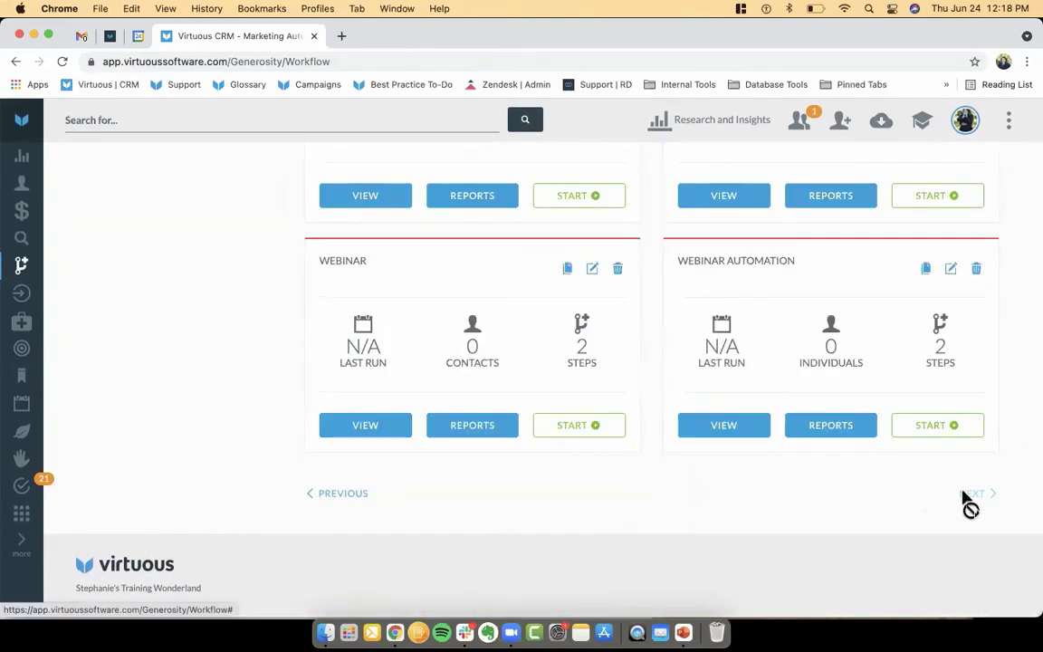
pyautogui.scroll(3, 653, 415)
pyautogui.scroll(2, 653, 414)
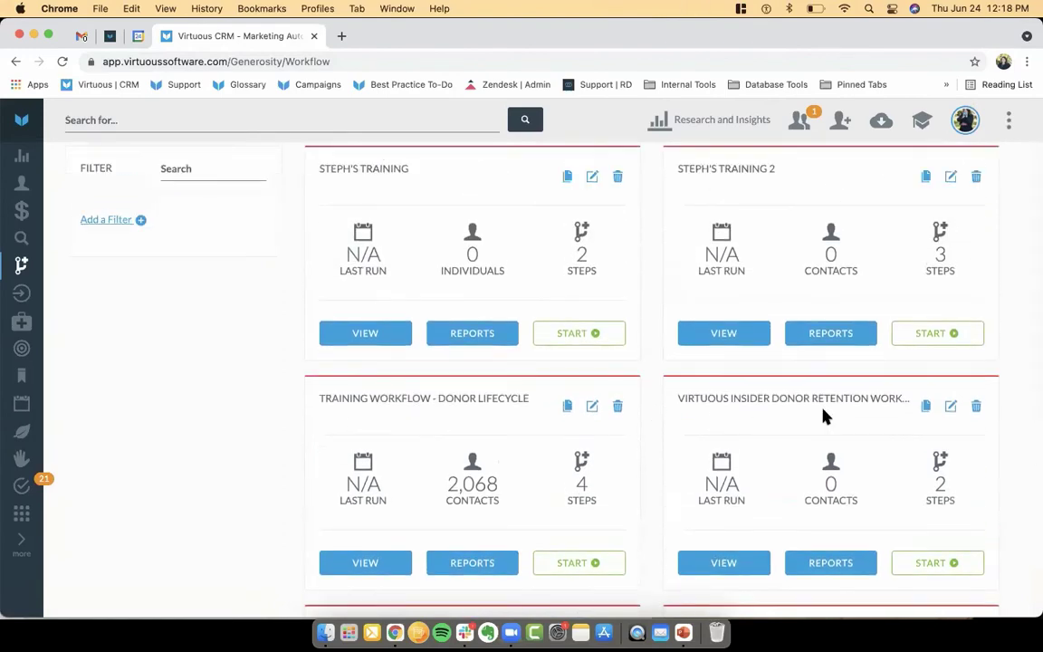
pyautogui.click(698, 567)
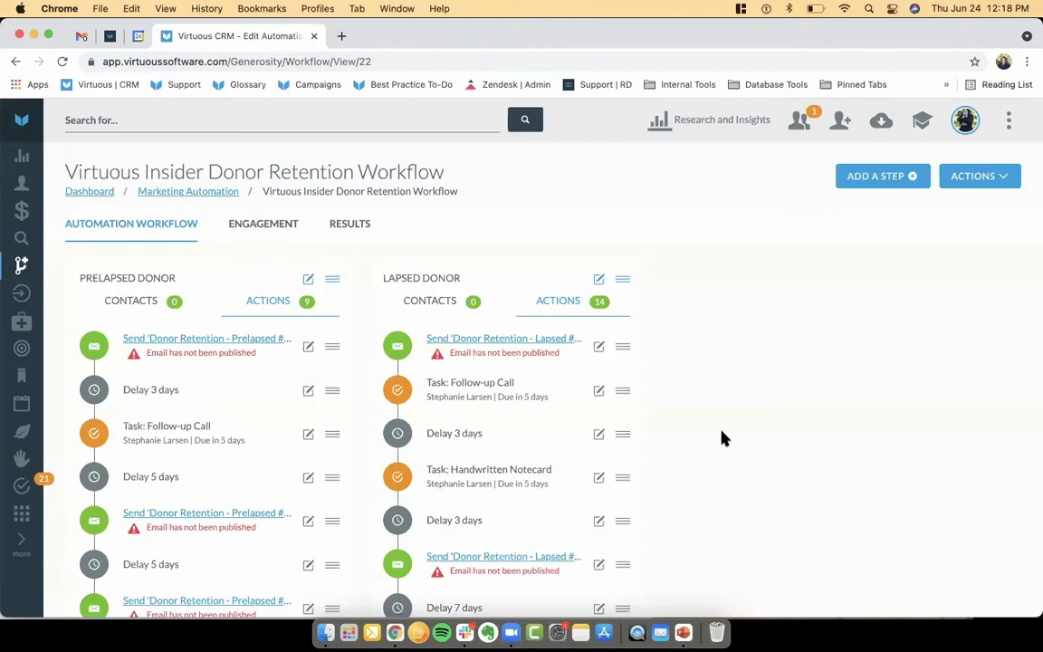
pyautogui.scroll(-2, 722, 437)
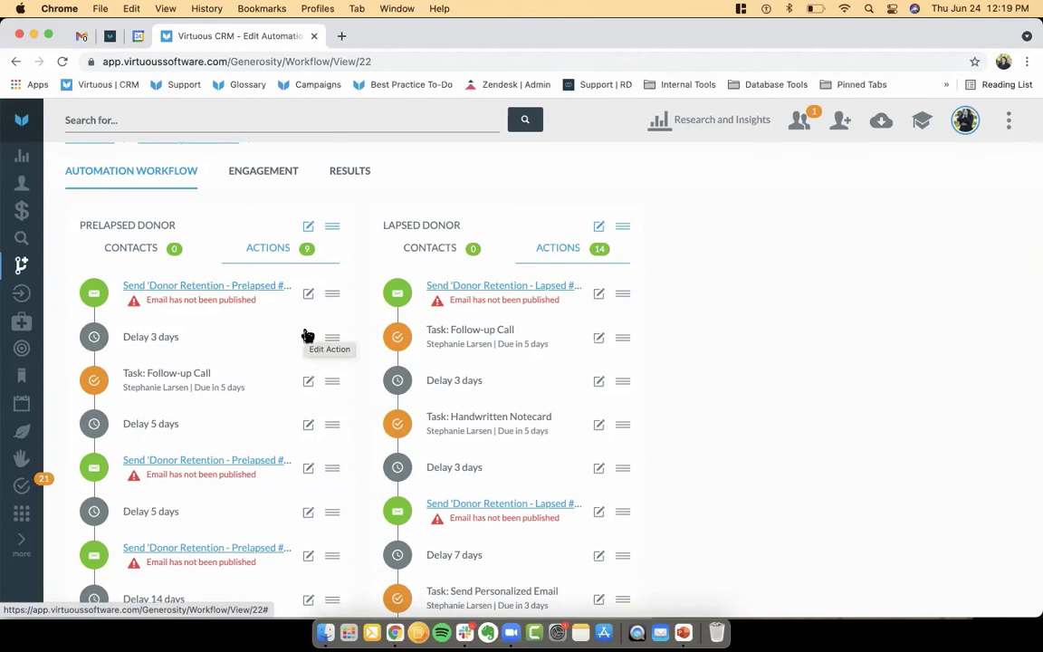
# Open the first Prelapsed Donor email, assign it to the Newsletters email list and proceed to its content editor.
pyautogui.click(192, 288)
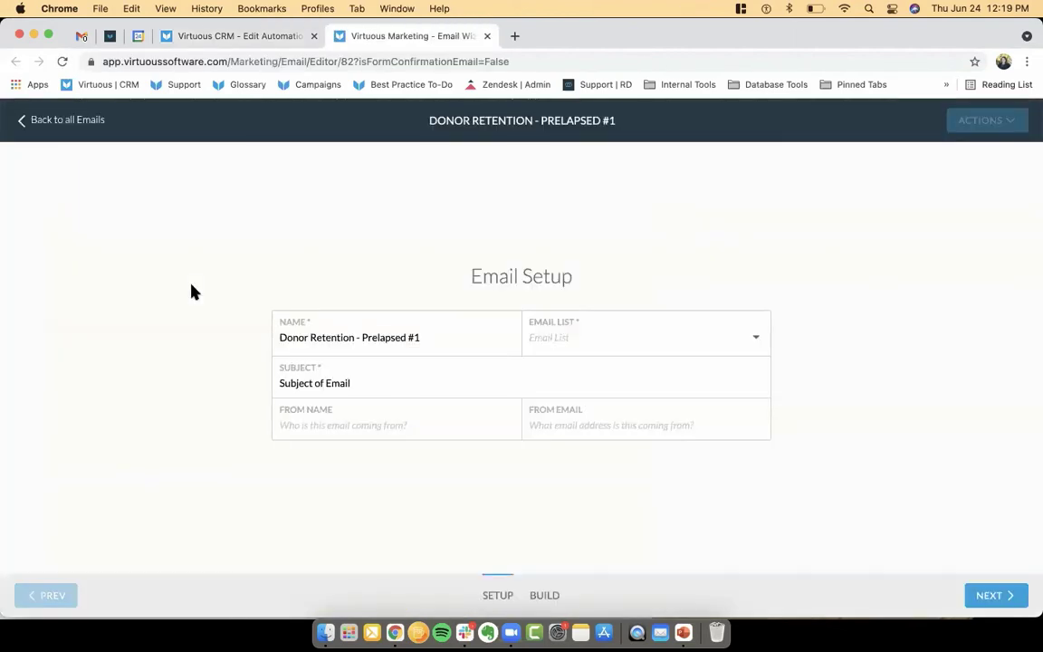
pyautogui.click(613, 339)
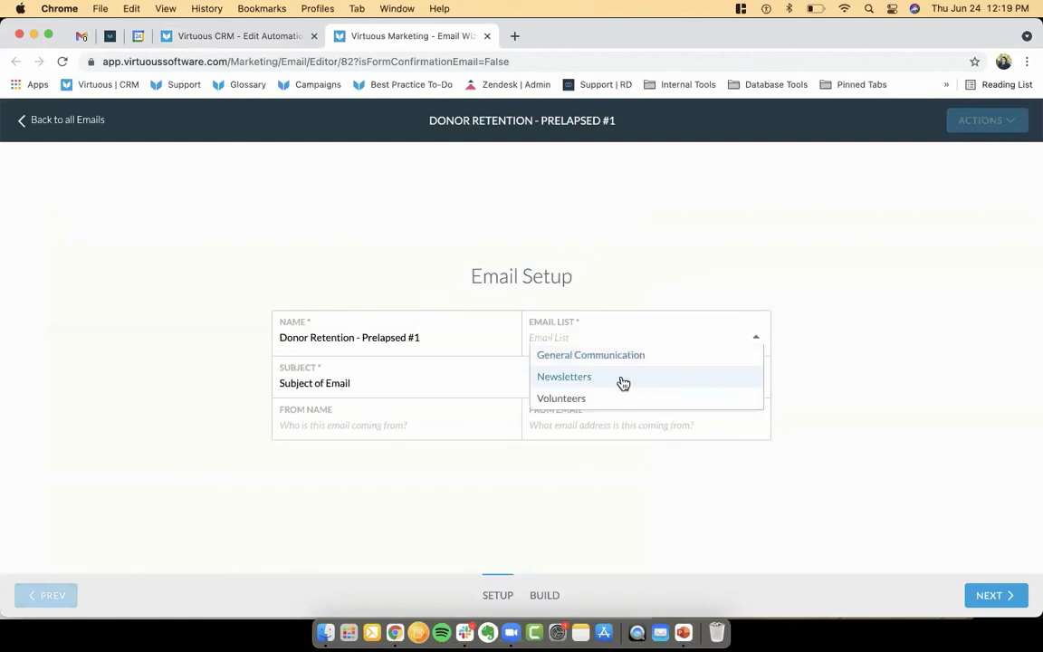
pyautogui.click(623, 378)
pyautogui.click(989, 600)
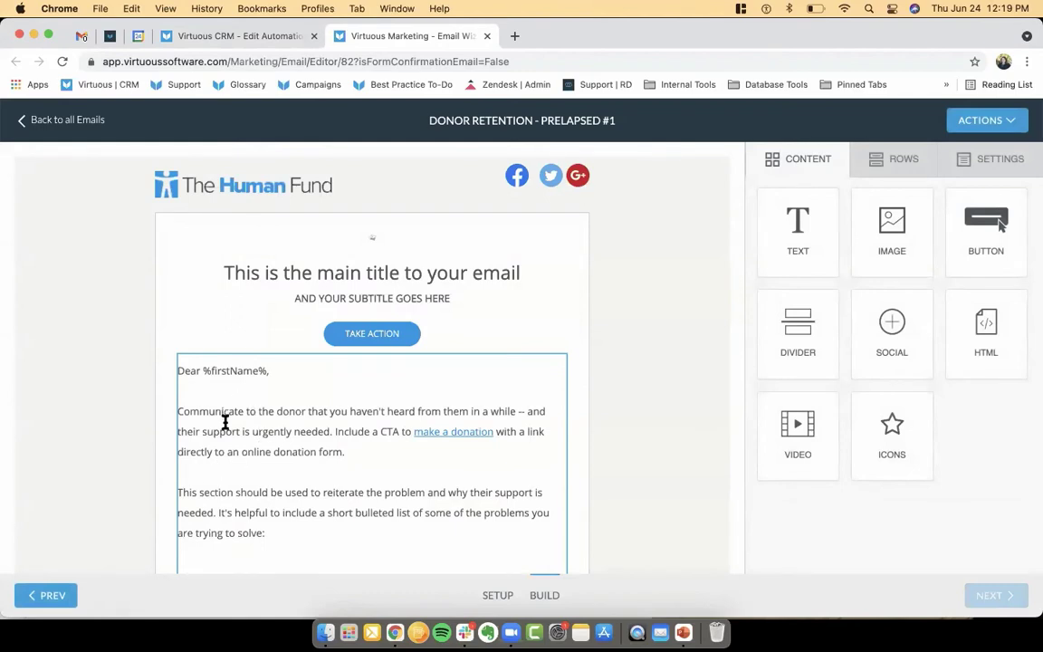
# Read through the email's template copy, from the greeting down to the closing call to action.
pyautogui.scroll(-3, 226, 421)
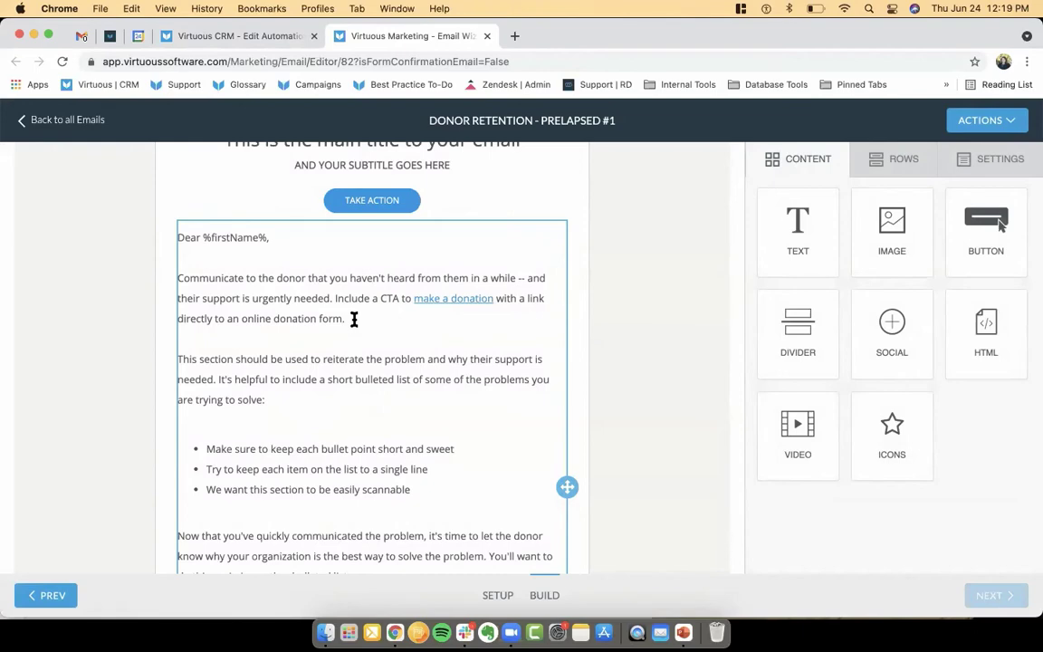
pyautogui.scroll(-3, 354, 319)
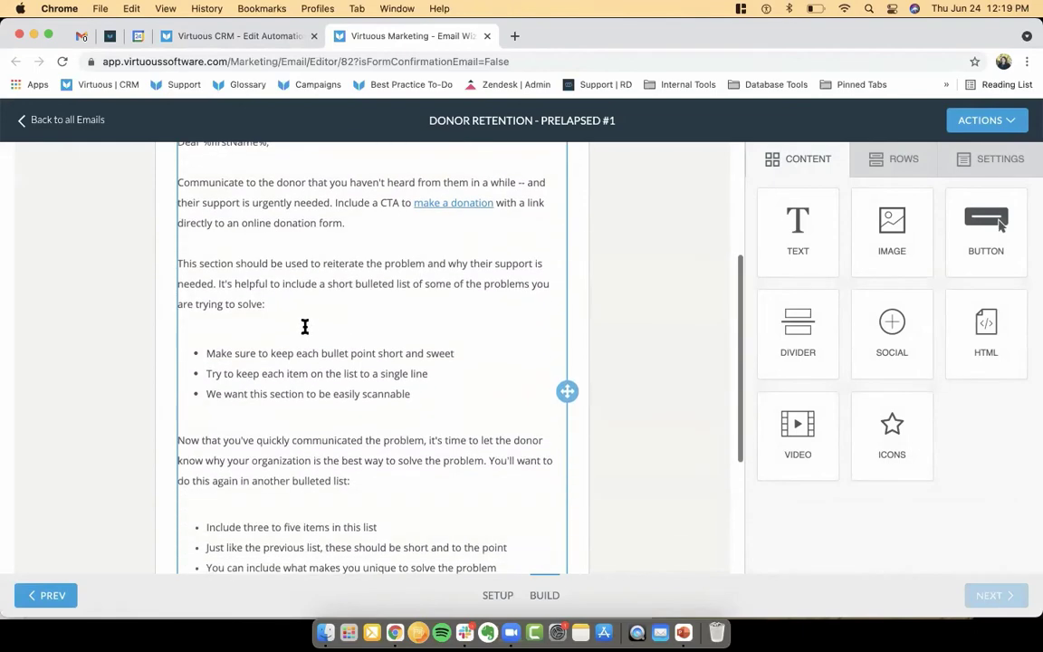
pyautogui.scroll(-5, 303, 504)
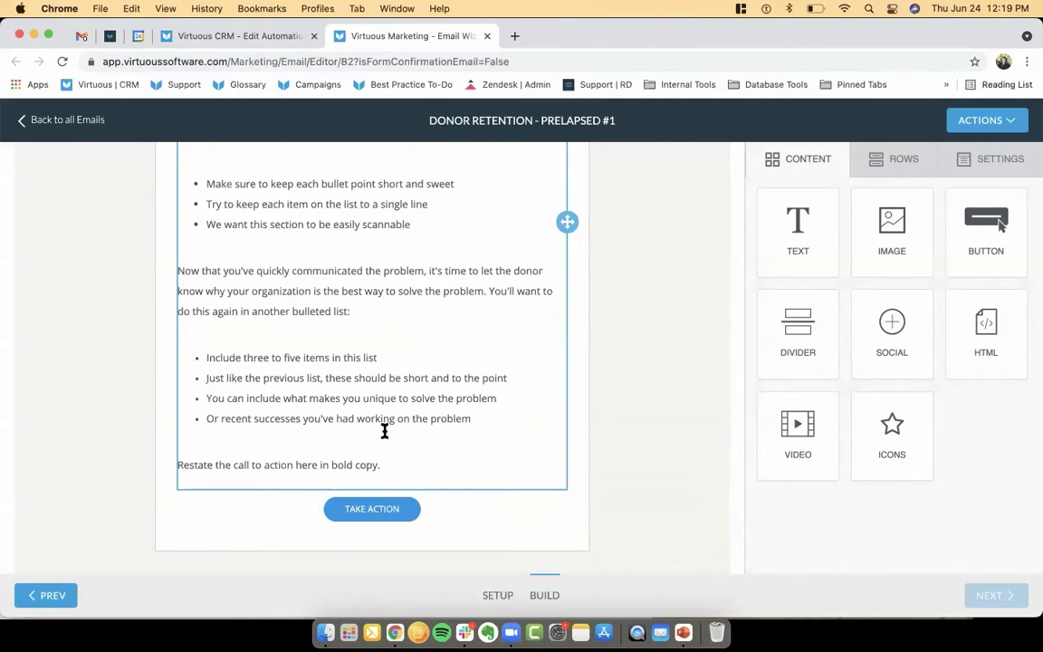
pyautogui.scroll(10, 385, 432)
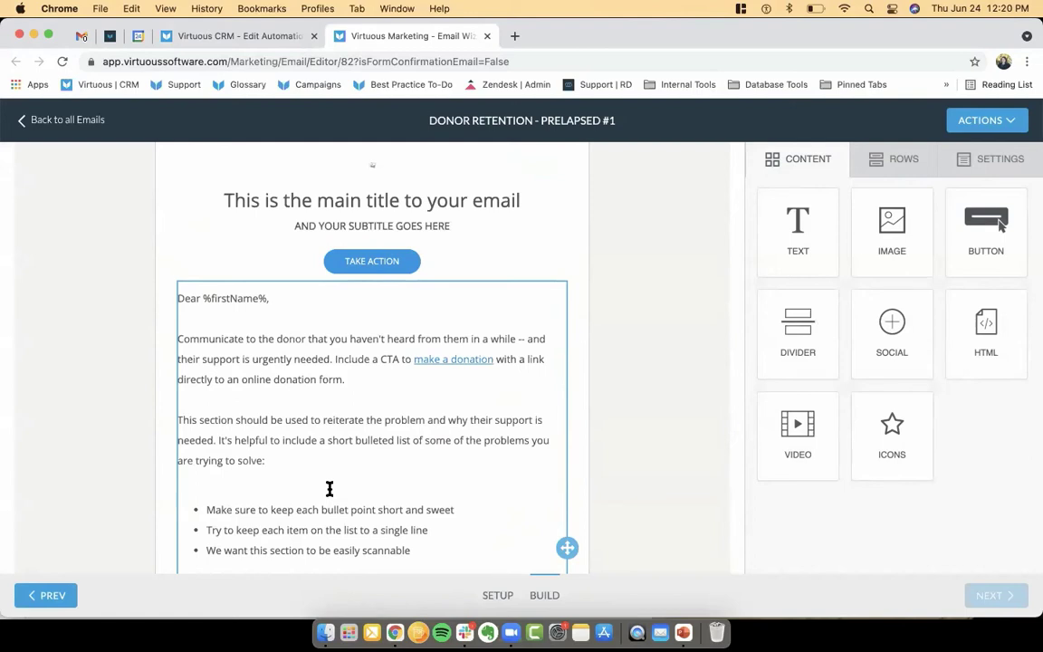
# Return to the donor retention workflow and review its full sequence of Prelapsed Donor actions.
pyautogui.click(253, 36)
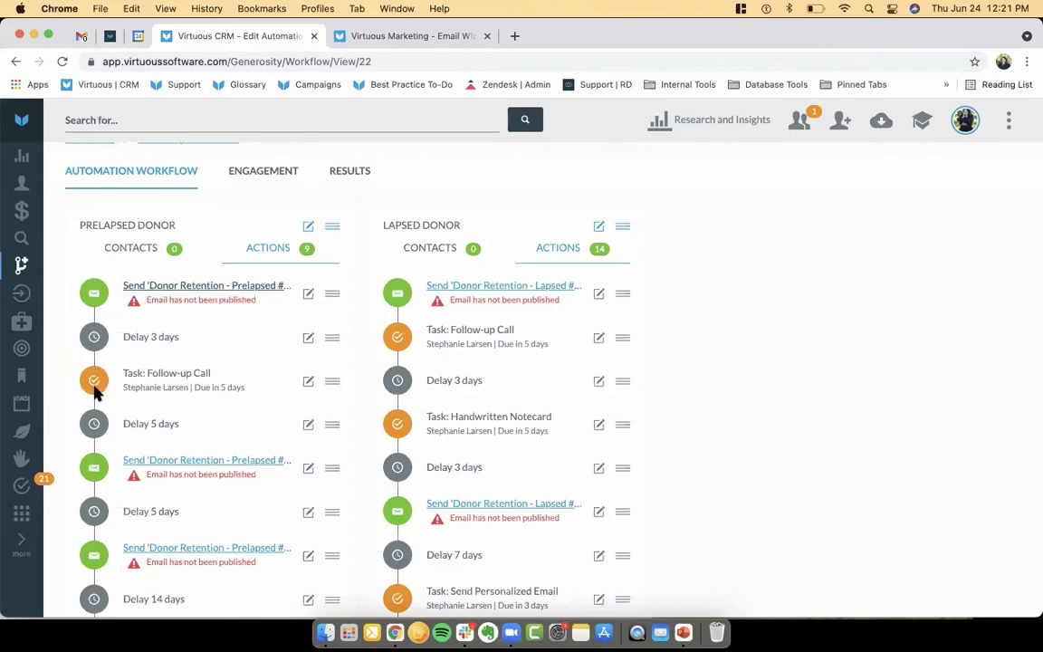
pyautogui.scroll(-3, 205, 400)
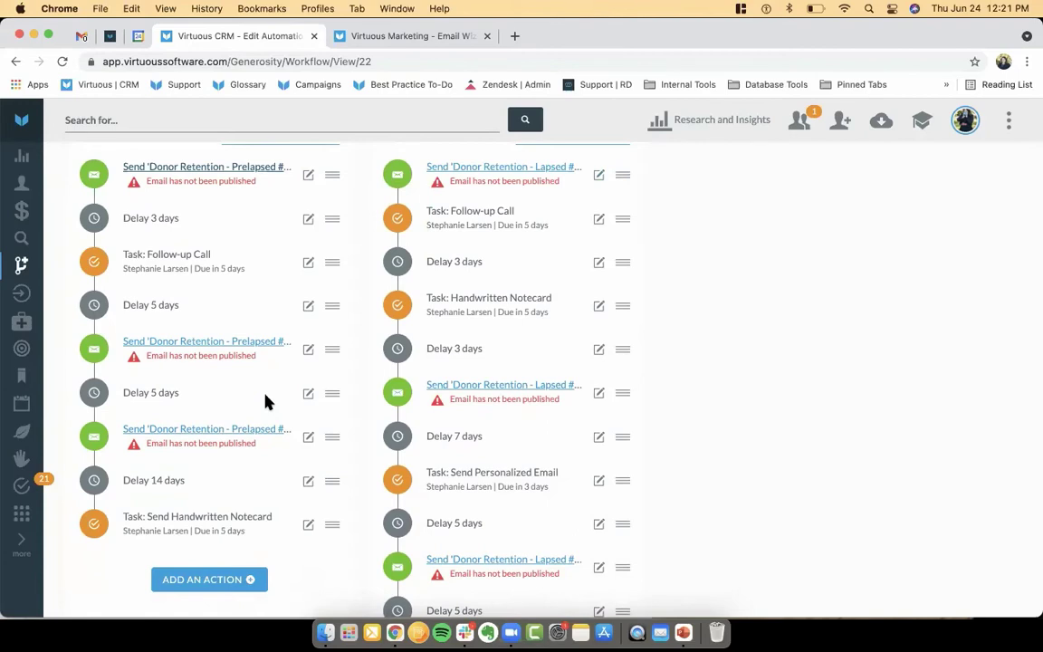
pyautogui.scroll(5, 265, 401)
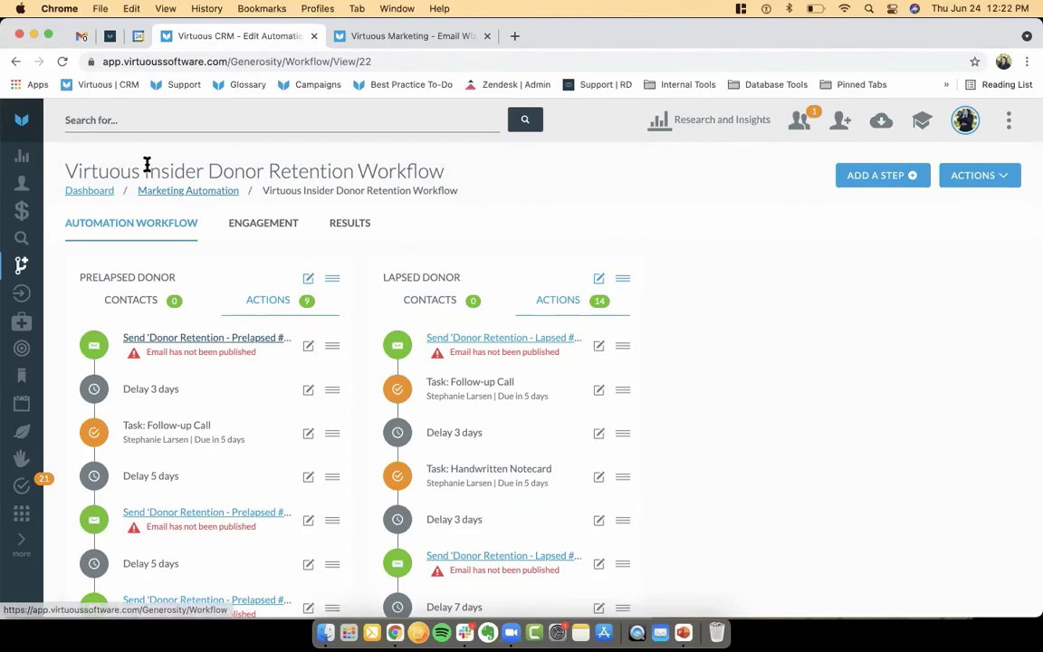
# Start a new marketing automation workflow from the New Donor Welcome Series best practice template.
pyautogui.click(21, 264)
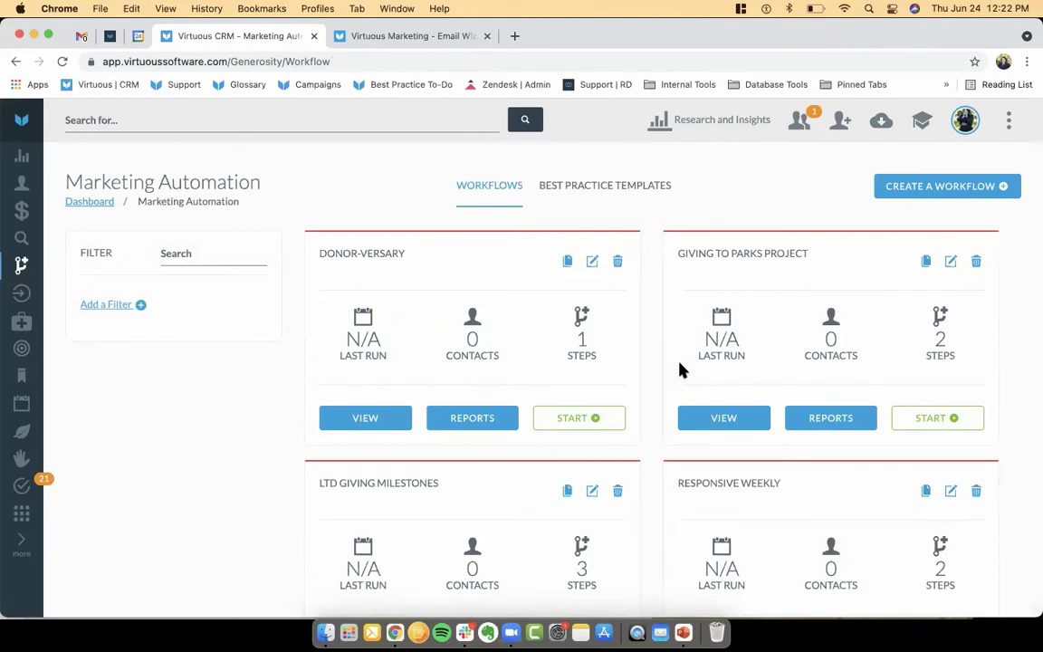
pyautogui.scroll(-10, 680, 369)
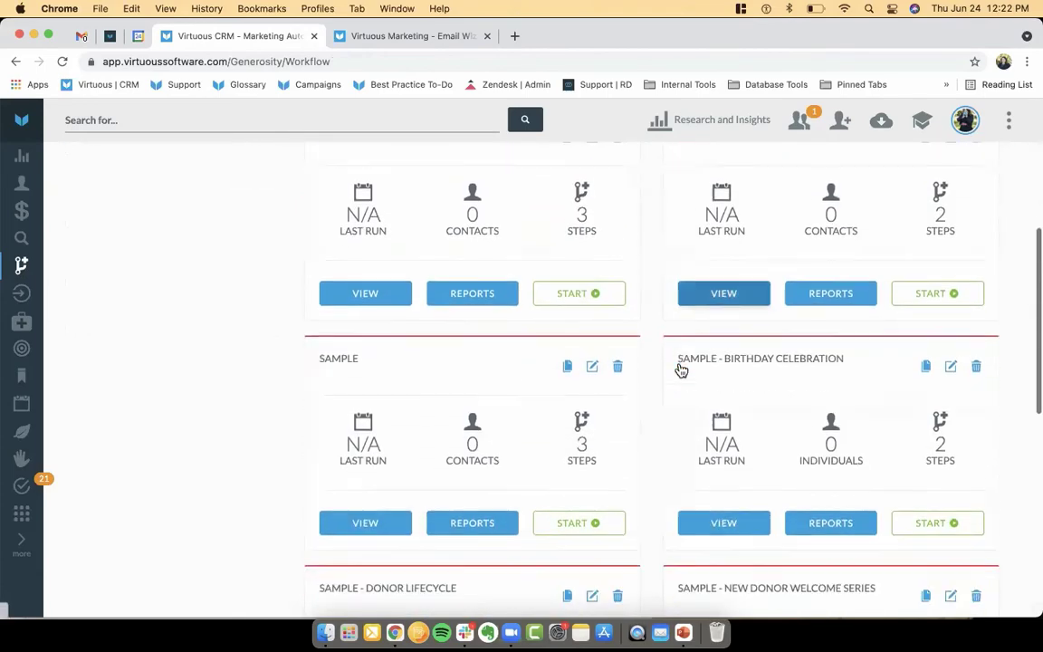
pyautogui.scroll(-5, 681, 369)
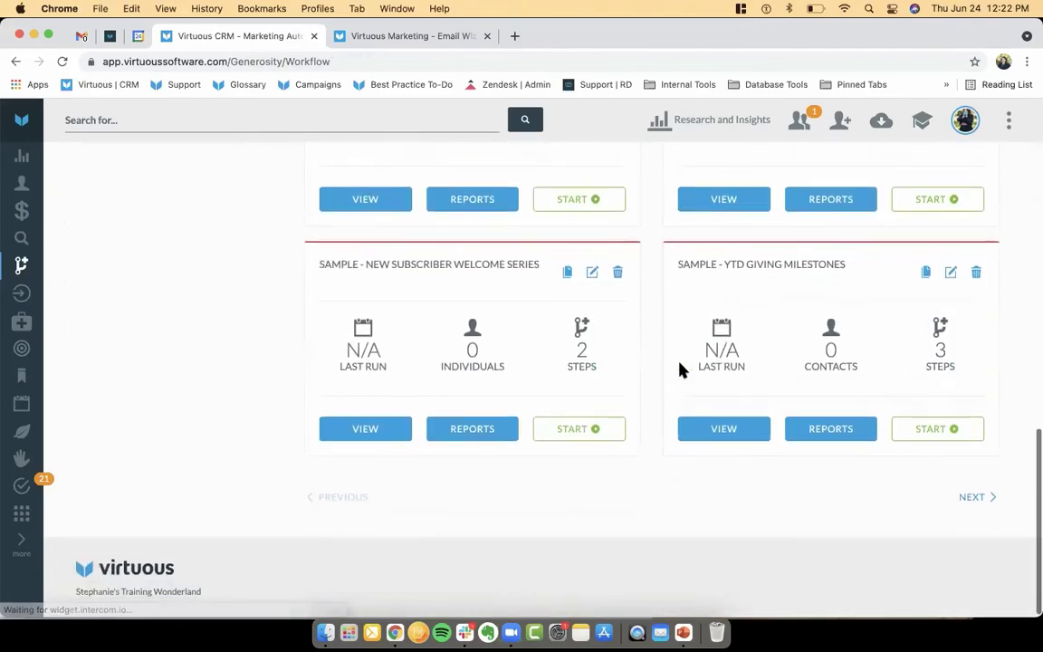
pyautogui.scroll(15, 679, 367)
pyautogui.click(614, 185)
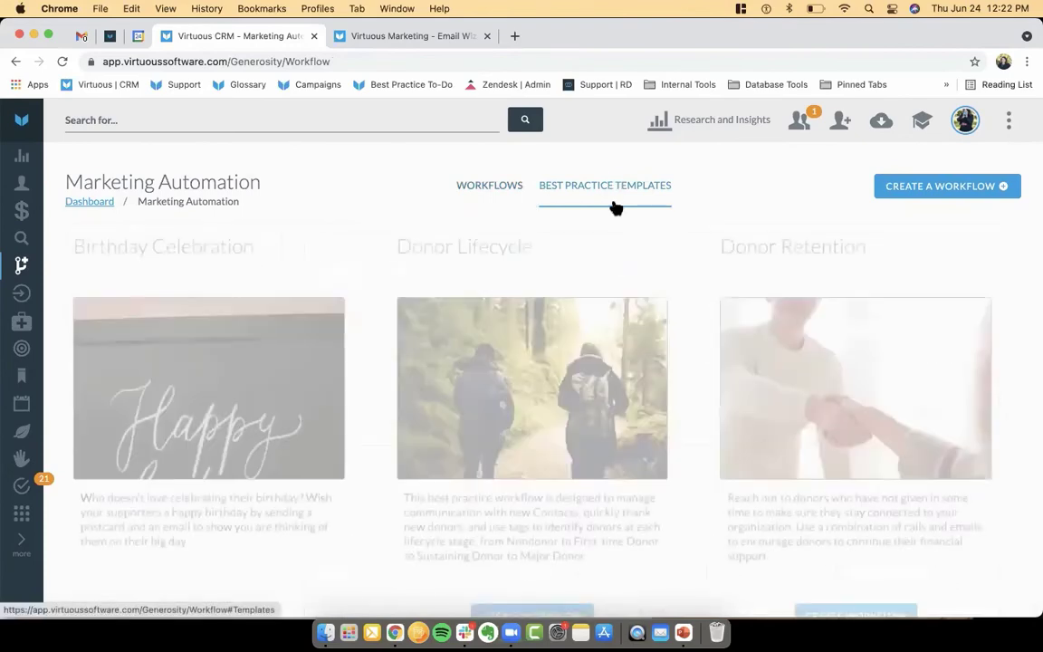
pyautogui.scroll(-3, 675, 333)
pyautogui.scroll(-5, 674, 334)
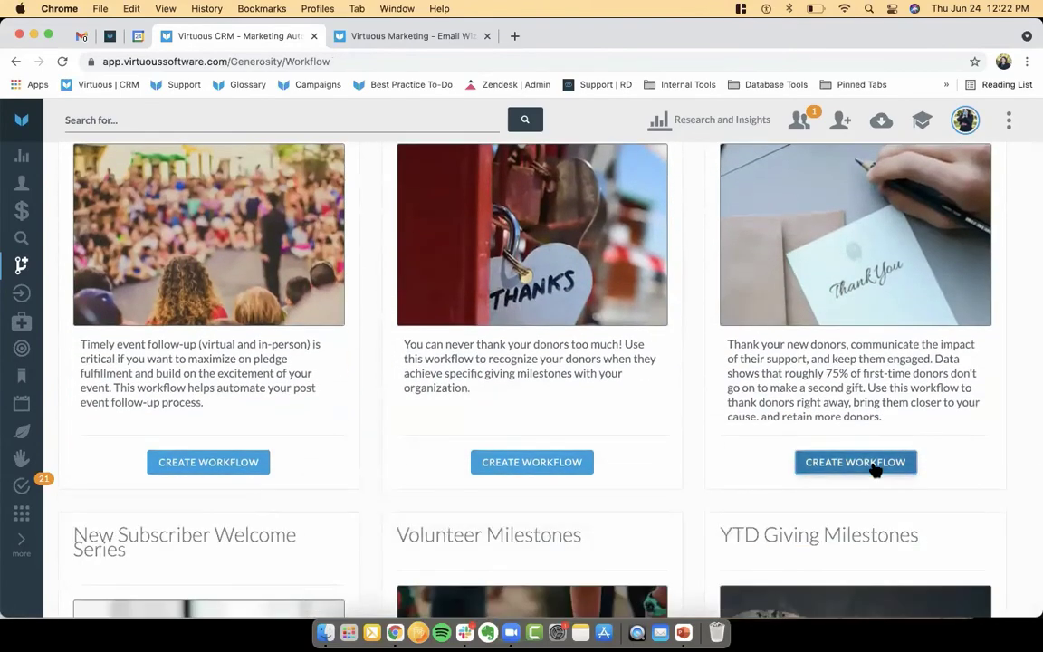
pyautogui.click(875, 465)
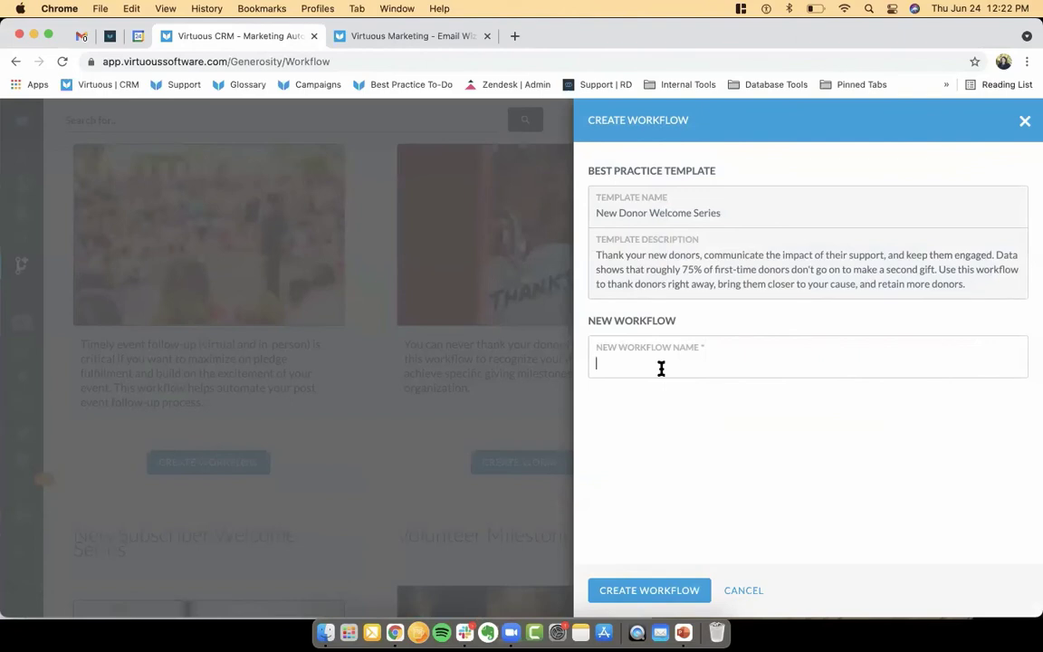
# Revisit the Donor Retention - Prelapsed #1 email and review its first-name merge field, guidance text and bulleted lists.
pyautogui.click(434, 35)
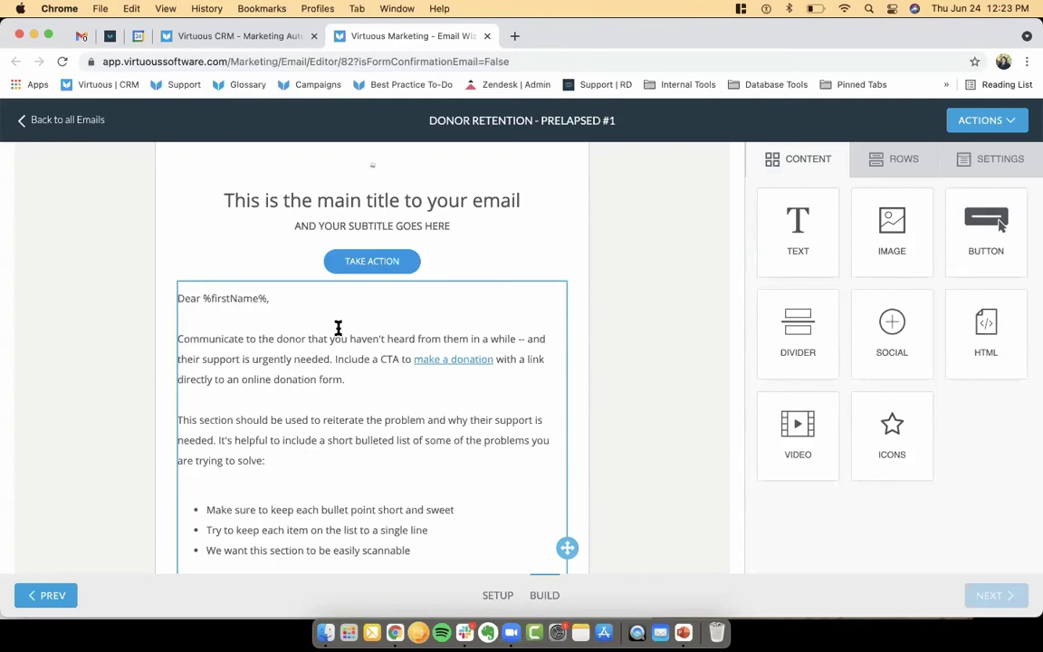
pyautogui.scroll(-1, 337, 328)
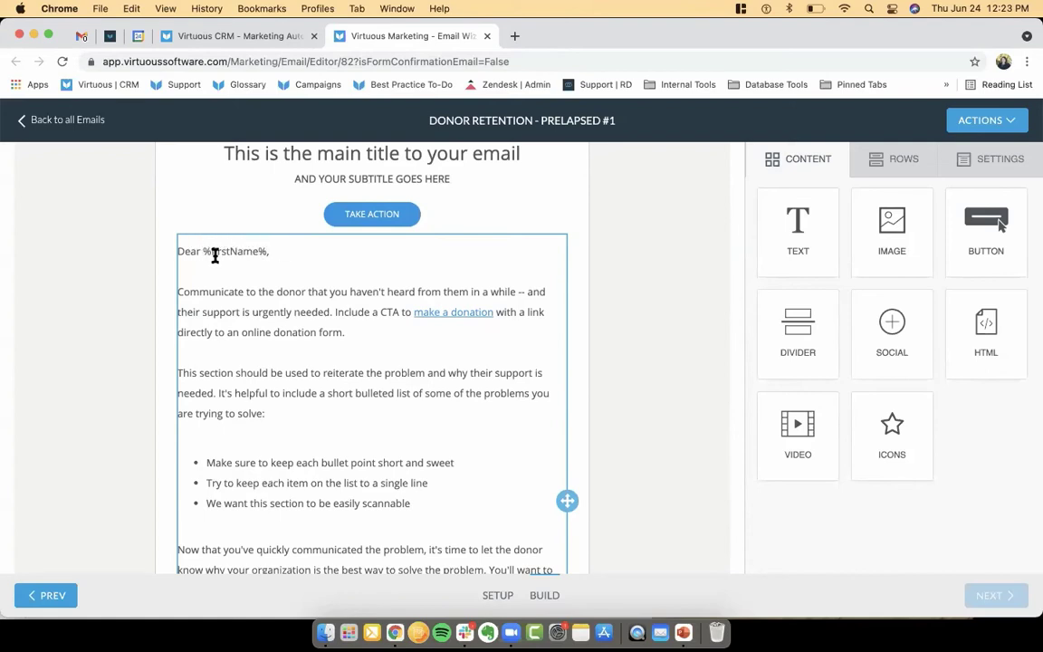
pyautogui.scroll(-5, 313, 263)
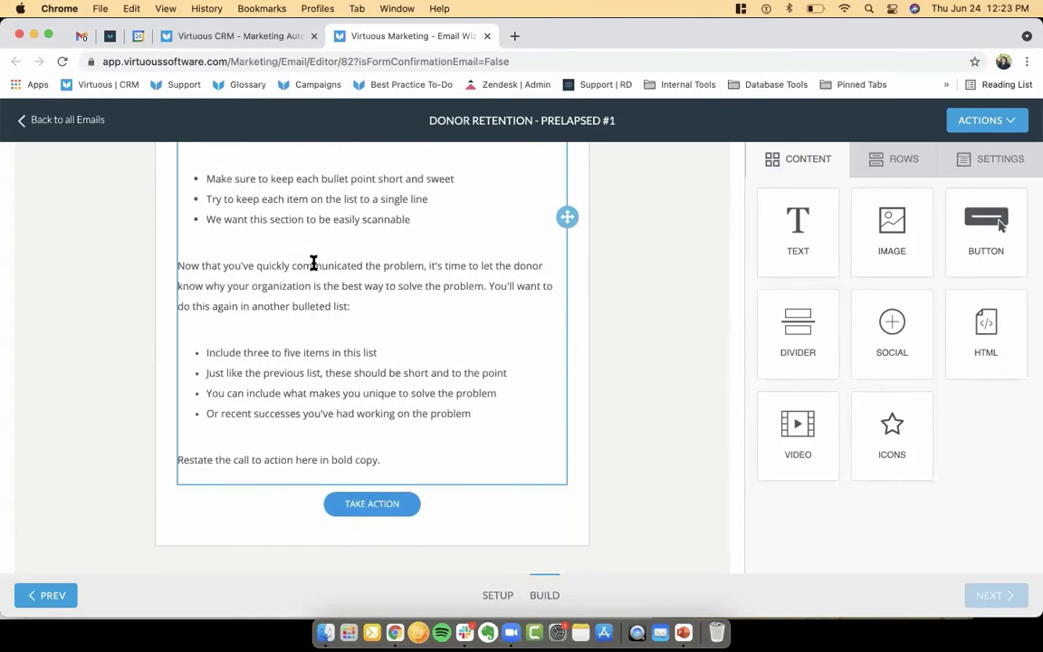
pyautogui.scroll(7, 313, 263)
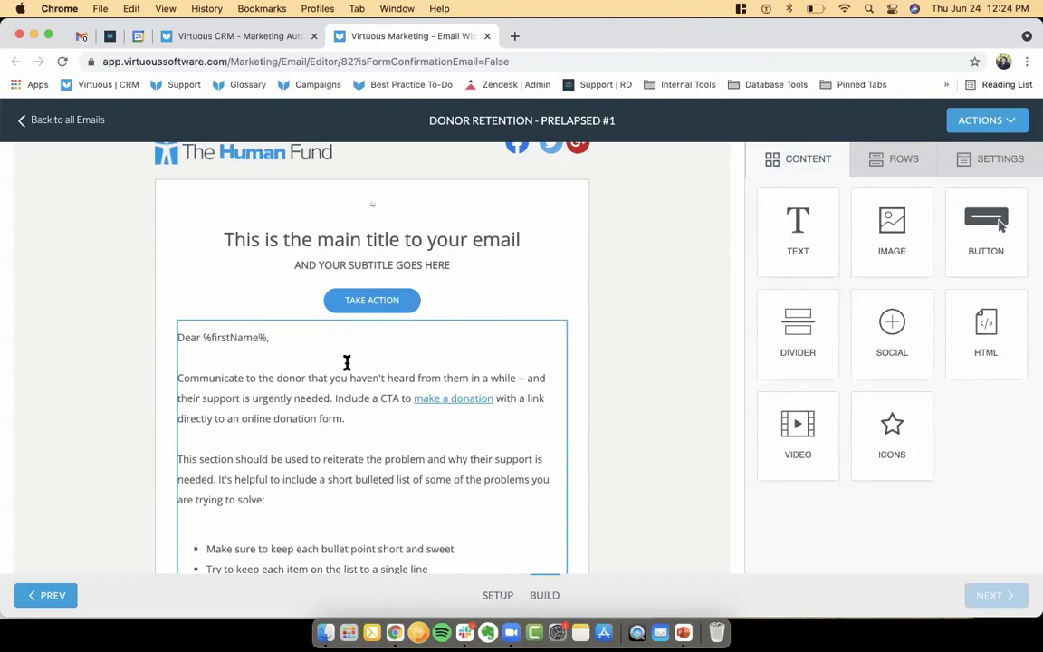
# Go back to the unfinished workflow form, name the new workflow Virtuous Insider and create it.
pyautogui.click(272, 35)
pyautogui.click(662, 366)
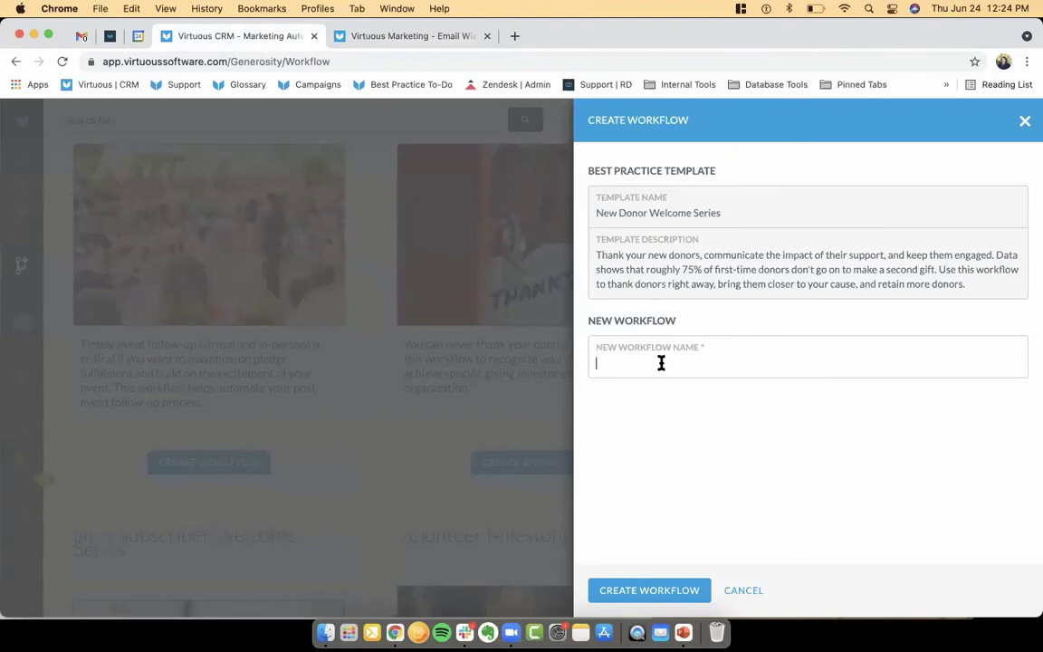
pyautogui.write('Virtuous Insider')
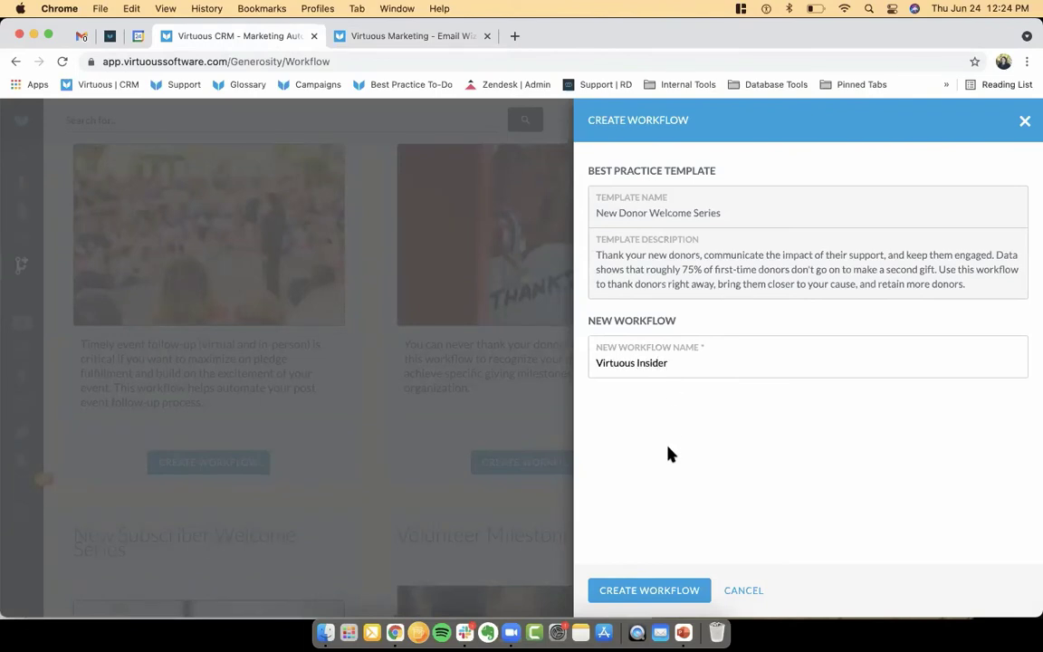
pyautogui.click(651, 590)
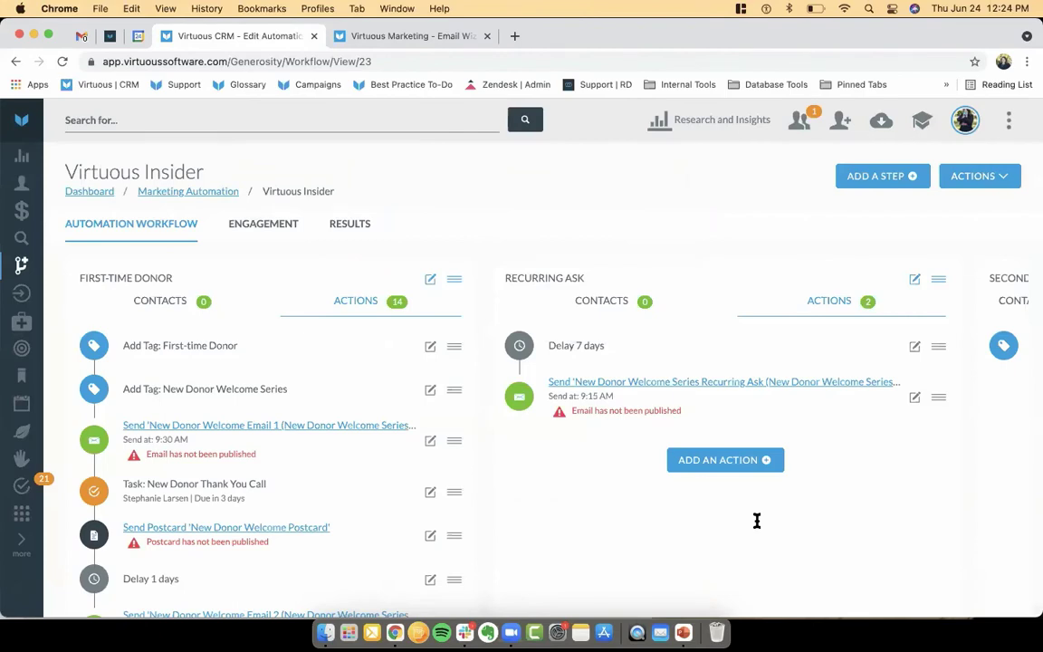
# Examine the Task settings and available personalized email templates in a new Recurring Ask action, and leave without saving.
pyautogui.click(726, 462)
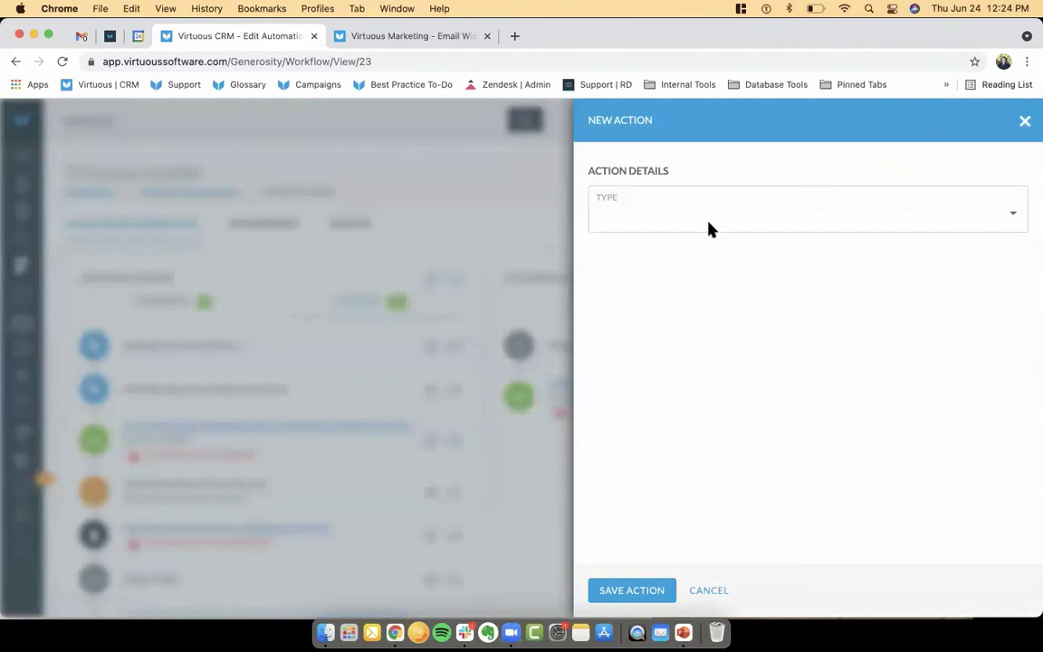
pyautogui.click(709, 222)
pyautogui.click(684, 322)
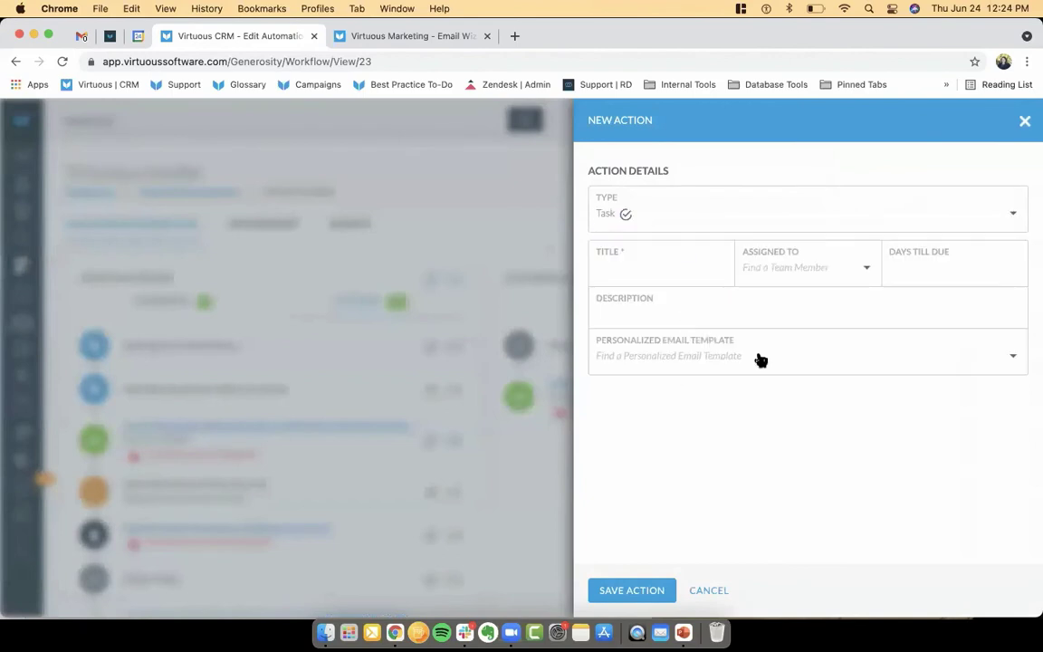
pyautogui.click(719, 357)
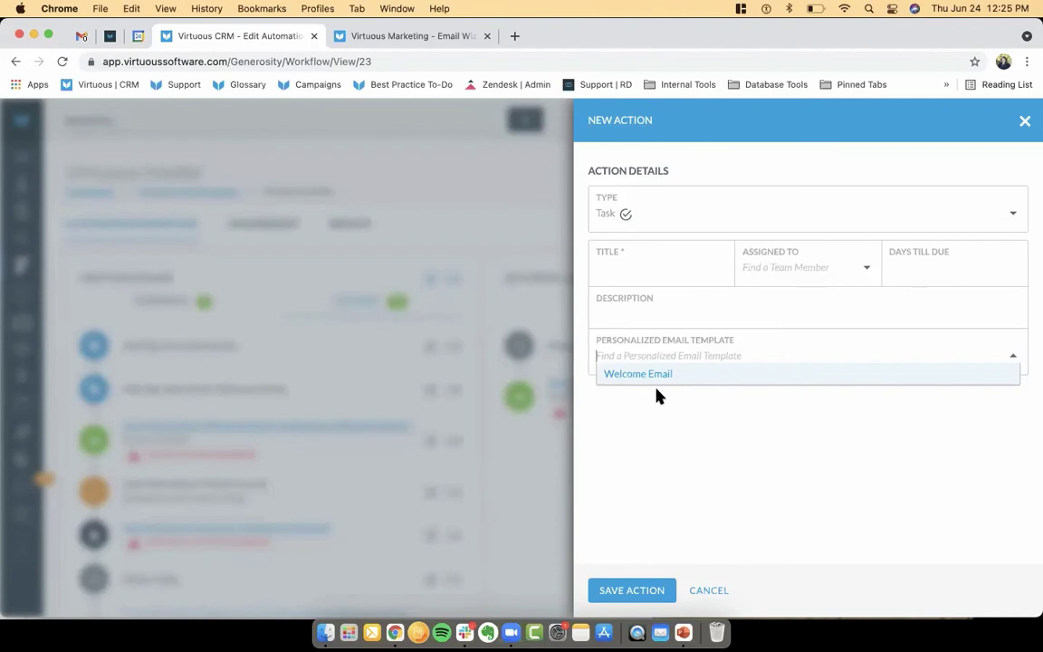
pyautogui.click(708, 590)
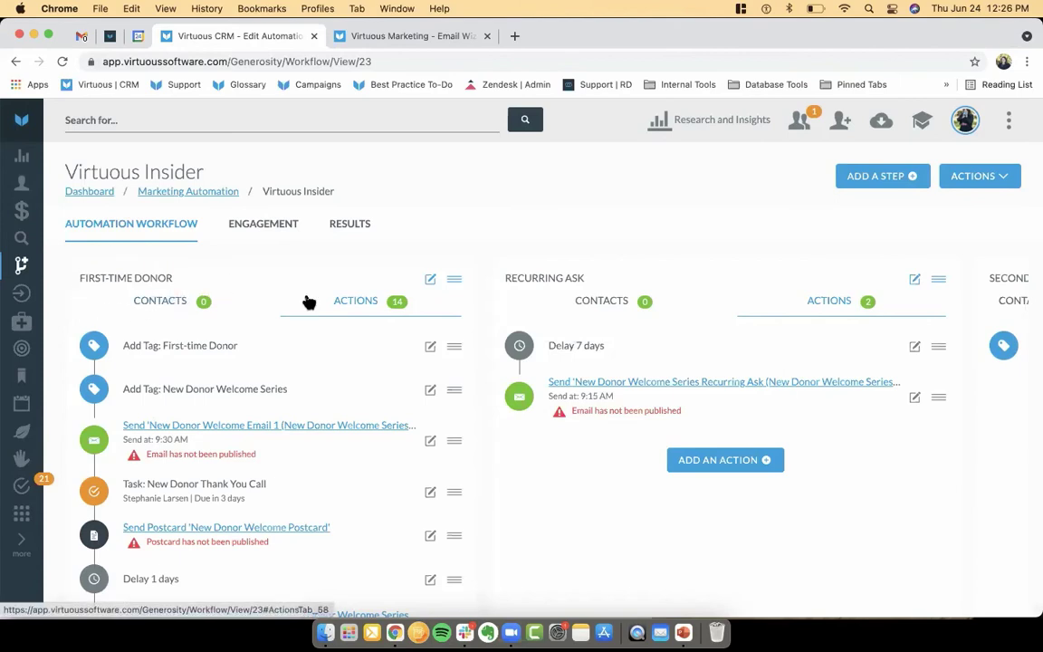
# Check the First-time Donor step's audience filter settings without saving, and look over the actions in the First-time Donor, Recurring Ask and Second Gift steps.
pyautogui.click(429, 280)
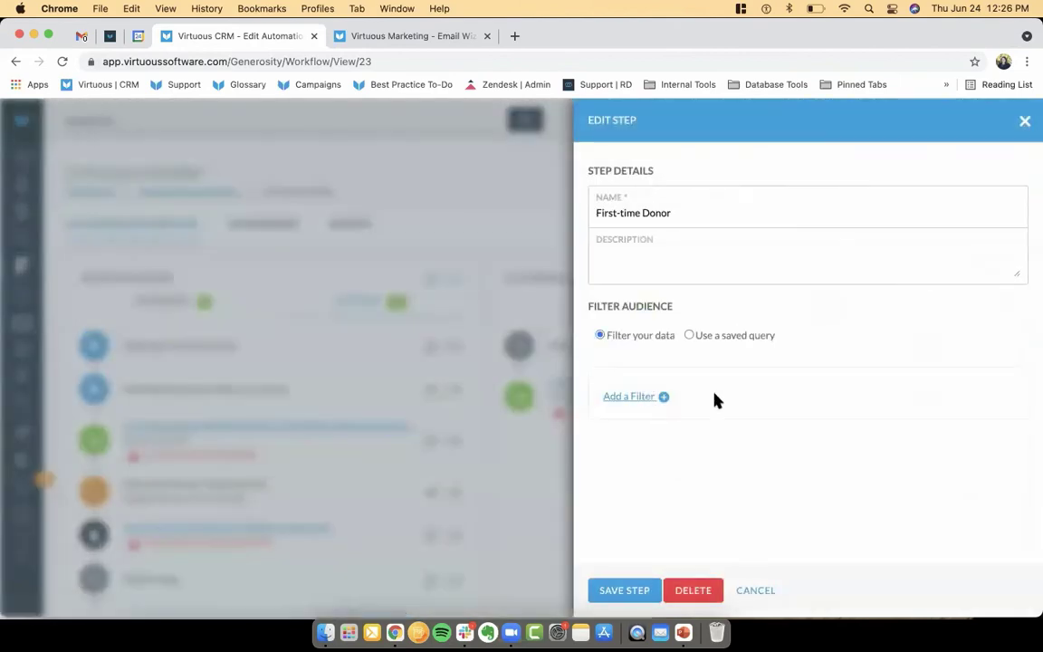
pyautogui.click(761, 590)
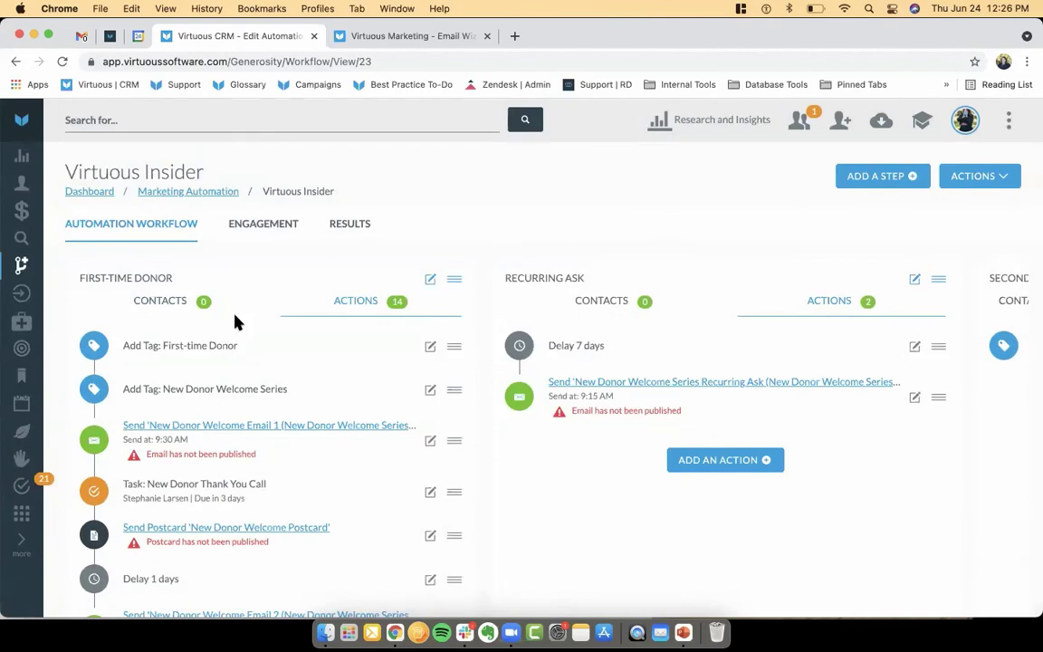
pyautogui.scroll(-6, 234, 321)
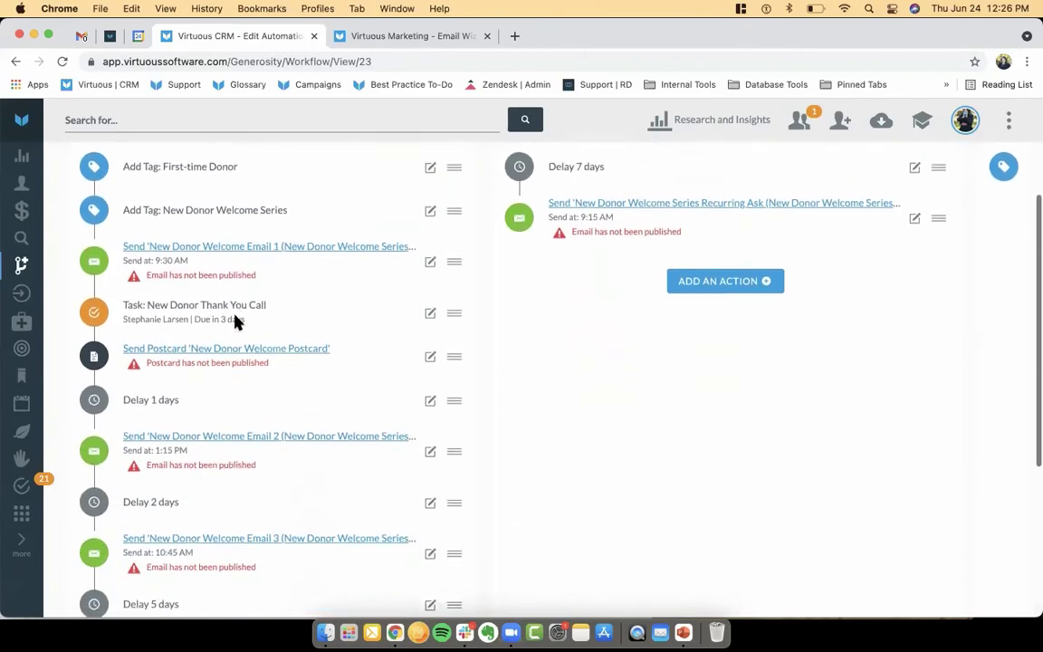
pyautogui.scroll(-4, 234, 322)
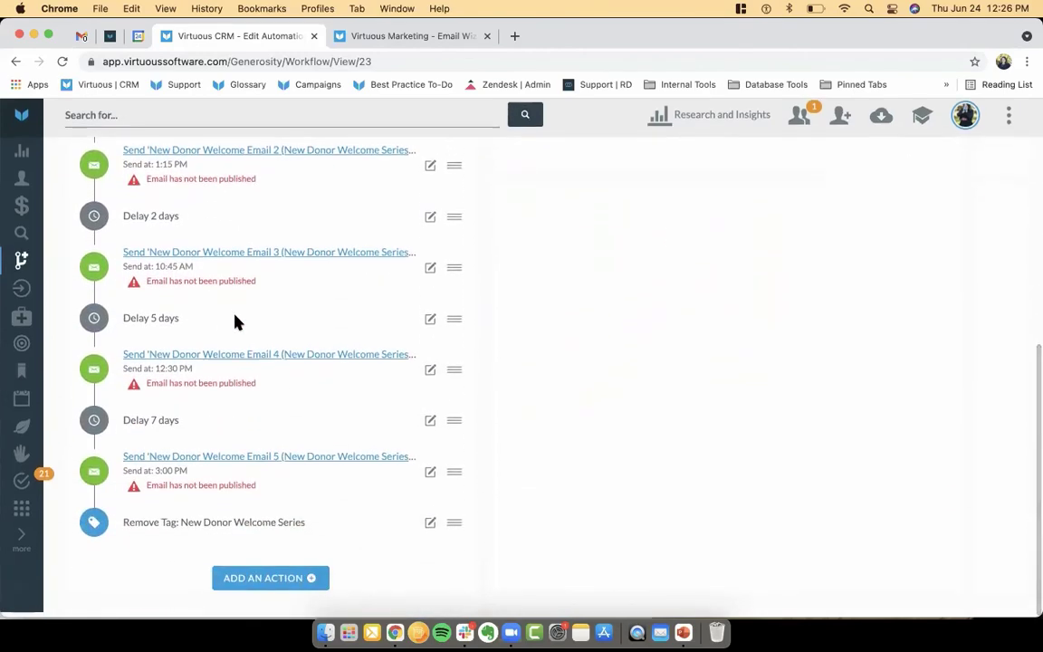
pyautogui.scroll(1, 234, 321)
pyautogui.scroll(10, 233, 322)
pyautogui.hscroll(5, 233, 322)
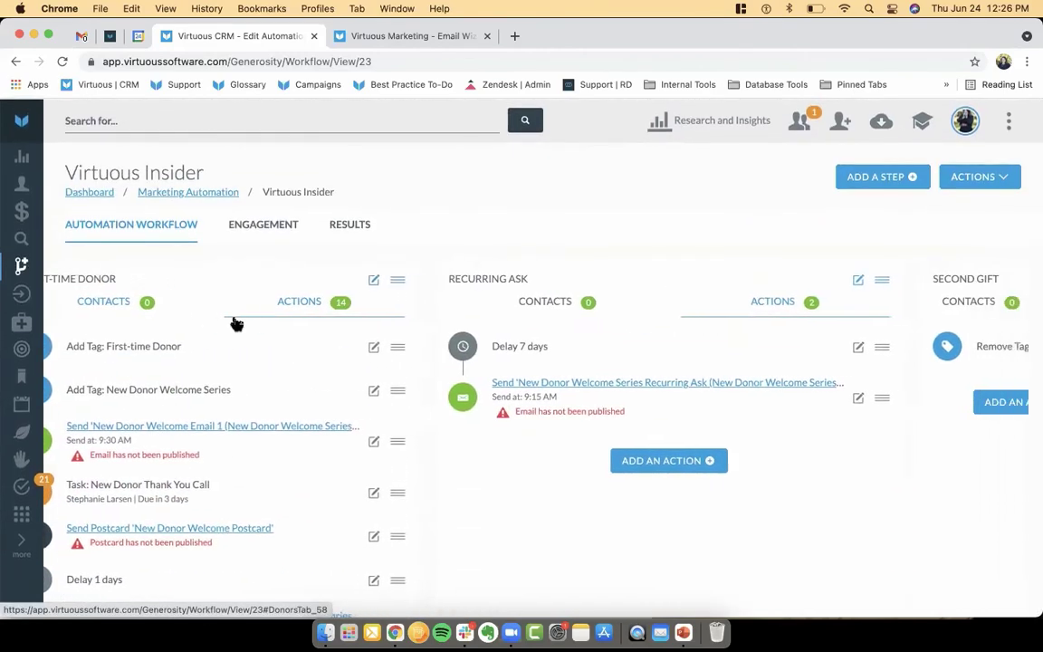
pyautogui.hscroll(1, 235, 321)
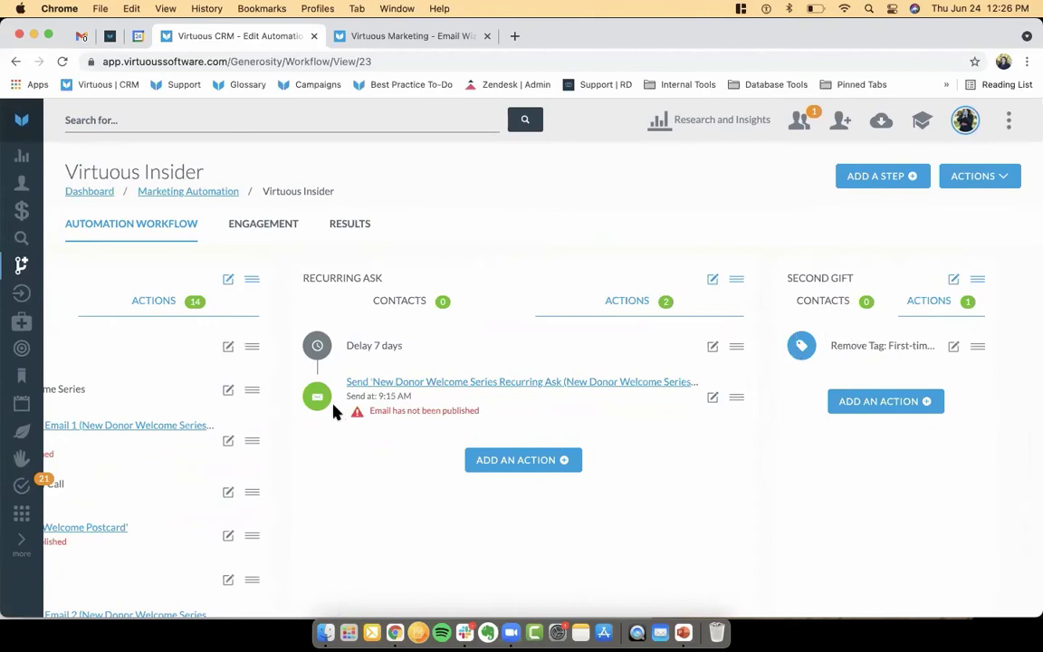
pyautogui.hscroll(-5, 423, 466)
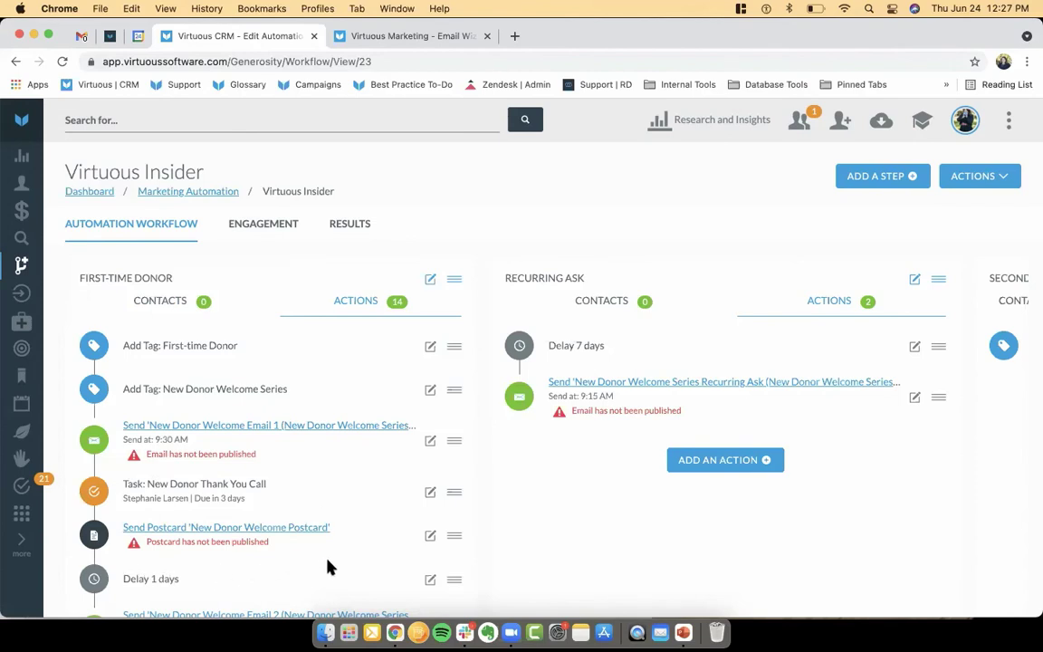
# Review the First-time Donor sequence in detail, covering its tags, welcome emails, thank-you call task, postcard and delays.
pyautogui.scroll(-2, 329, 567)
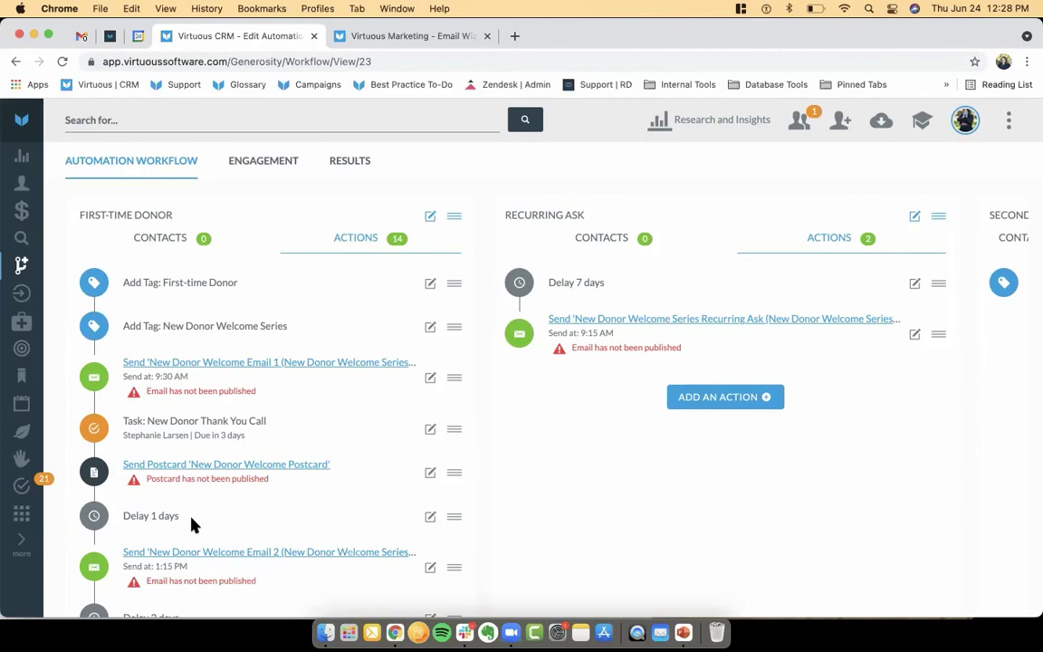
pyautogui.scroll(-3, 193, 524)
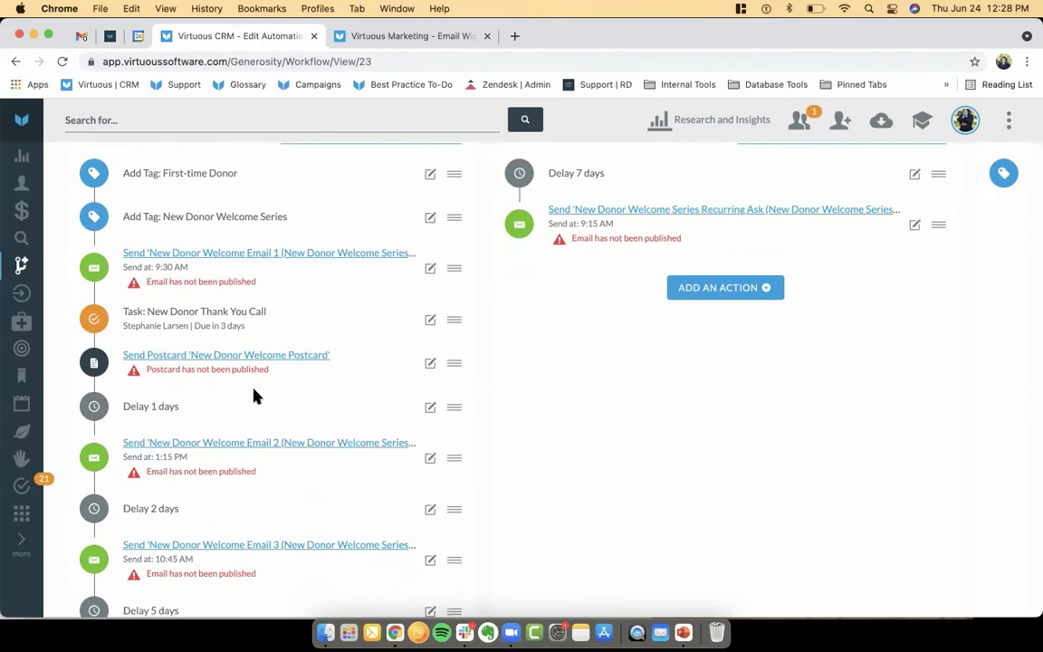
pyautogui.scroll(-5, 237, 465)
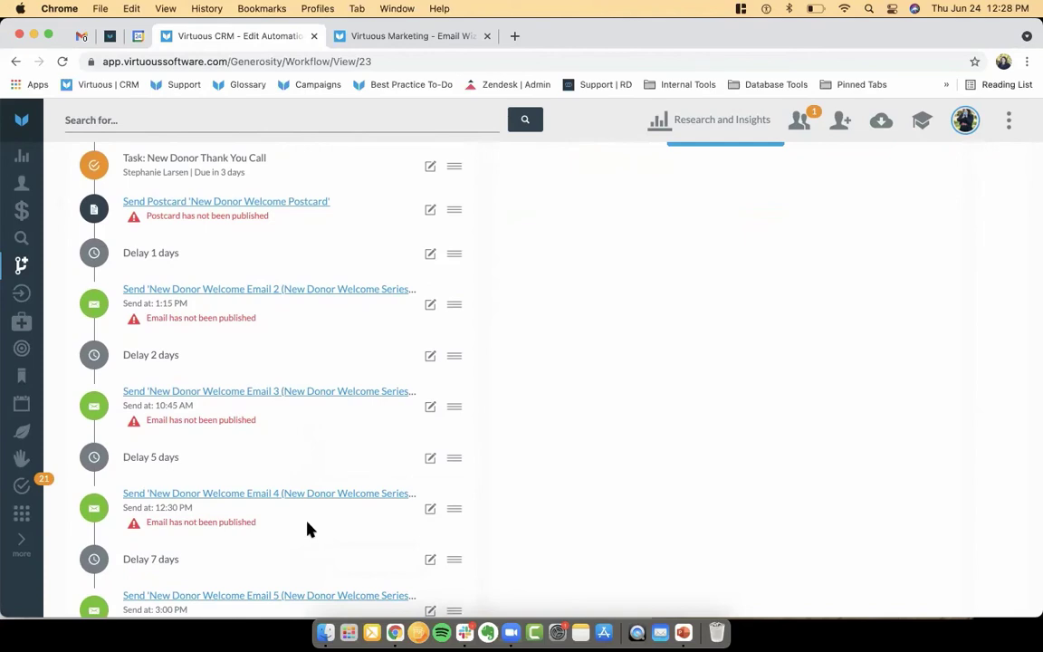
pyautogui.scroll(-4, 306, 547)
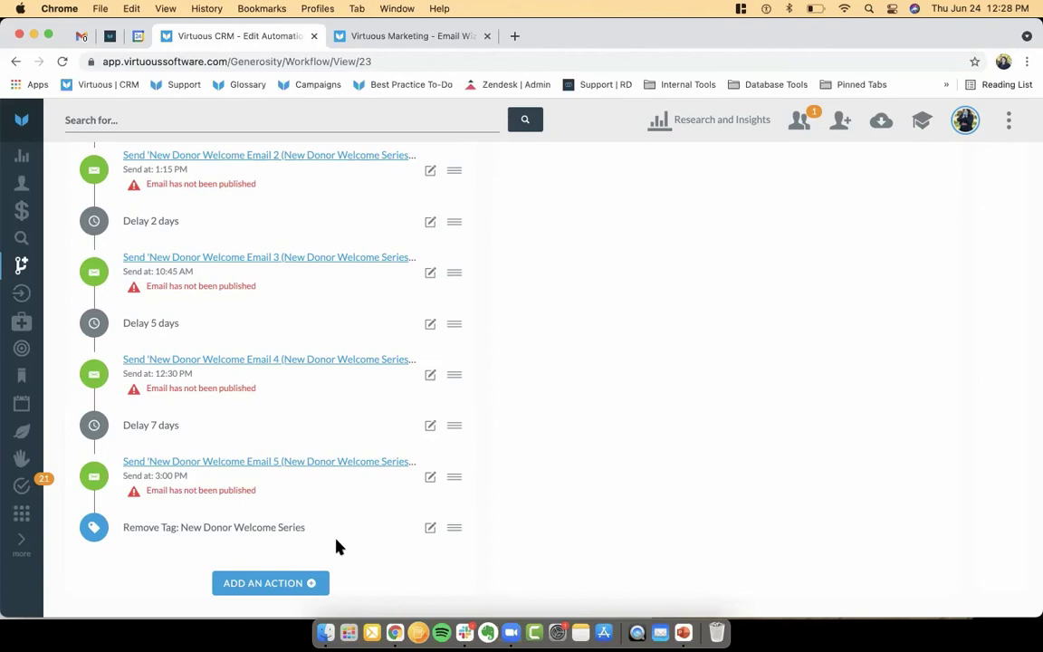
pyautogui.scroll(5, 354, 516)
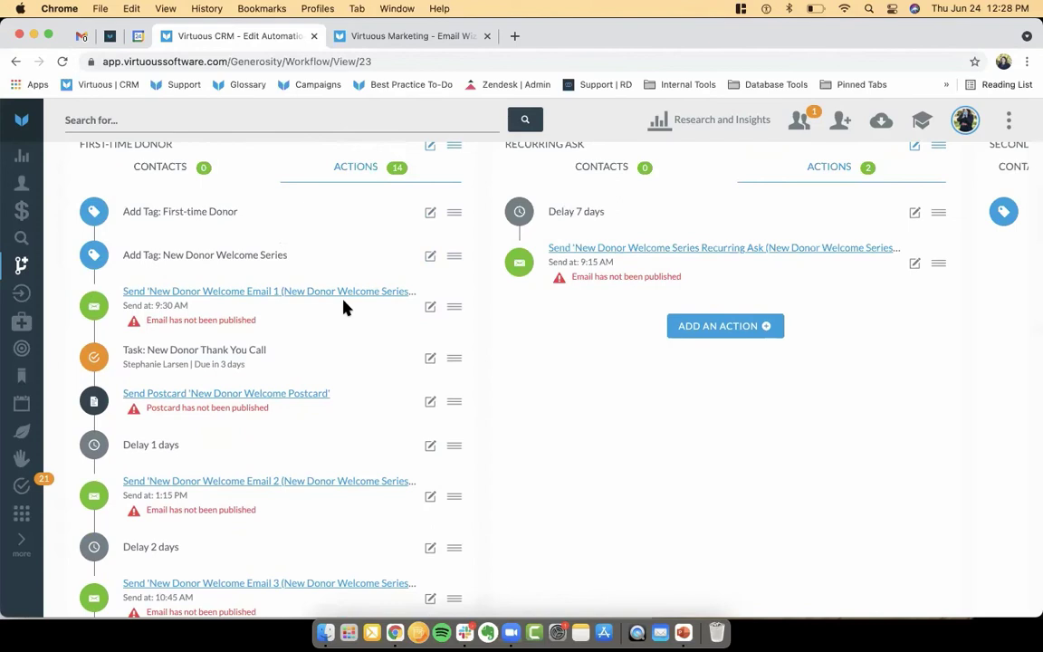
pyautogui.scroll(-5, 344, 307)
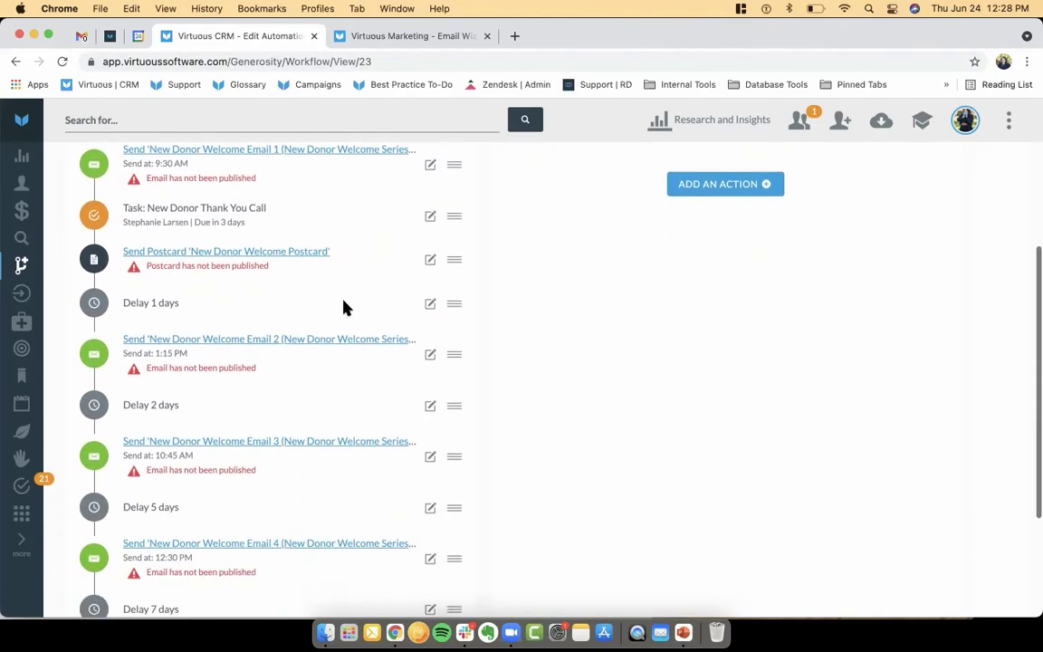
pyautogui.scroll(-5, 344, 307)
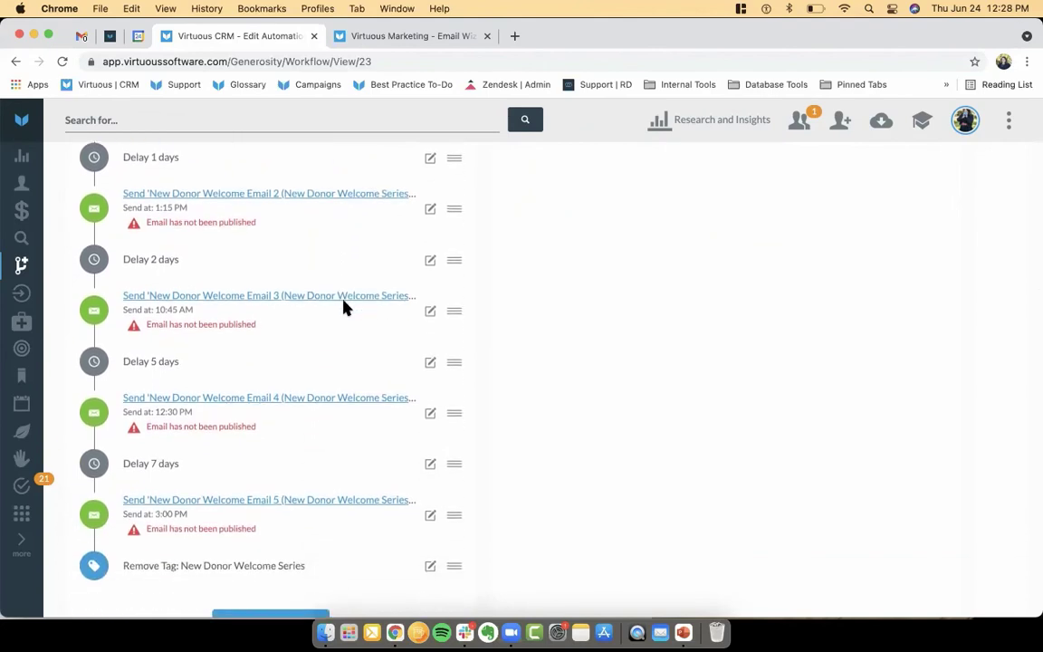
pyautogui.scroll(-1, 344, 307)
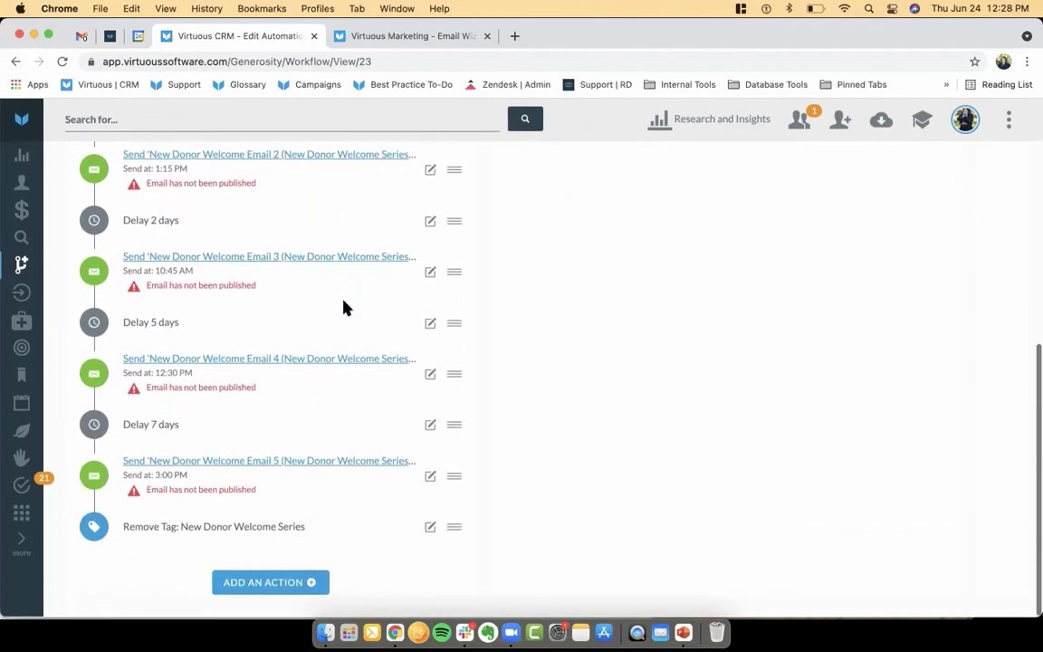
pyautogui.scroll(10, 343, 307)
pyautogui.scroll(5, 344, 308)
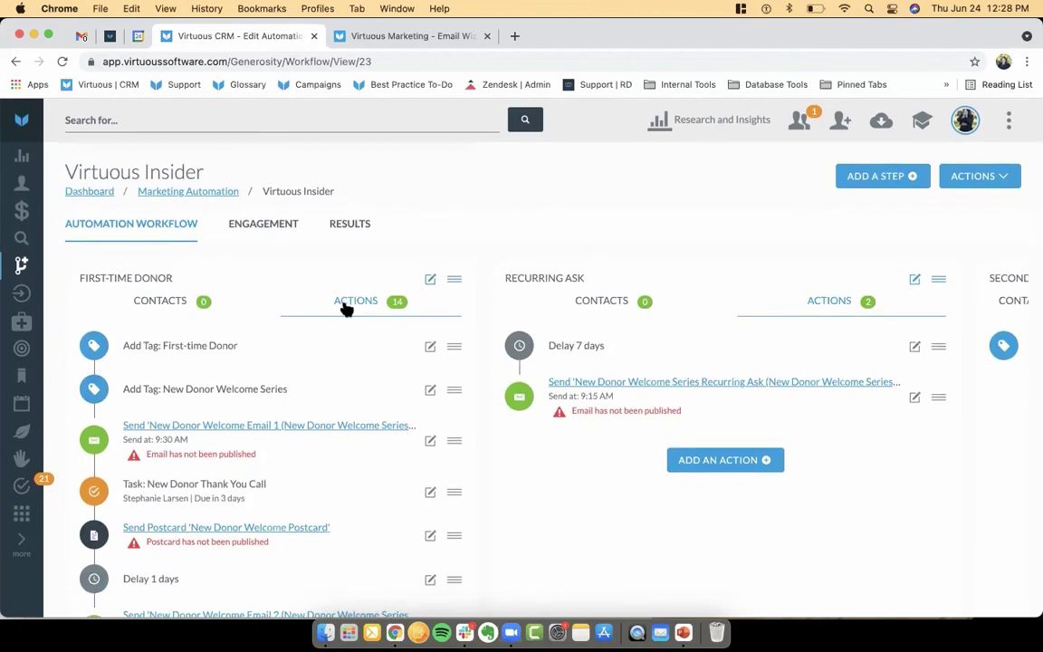